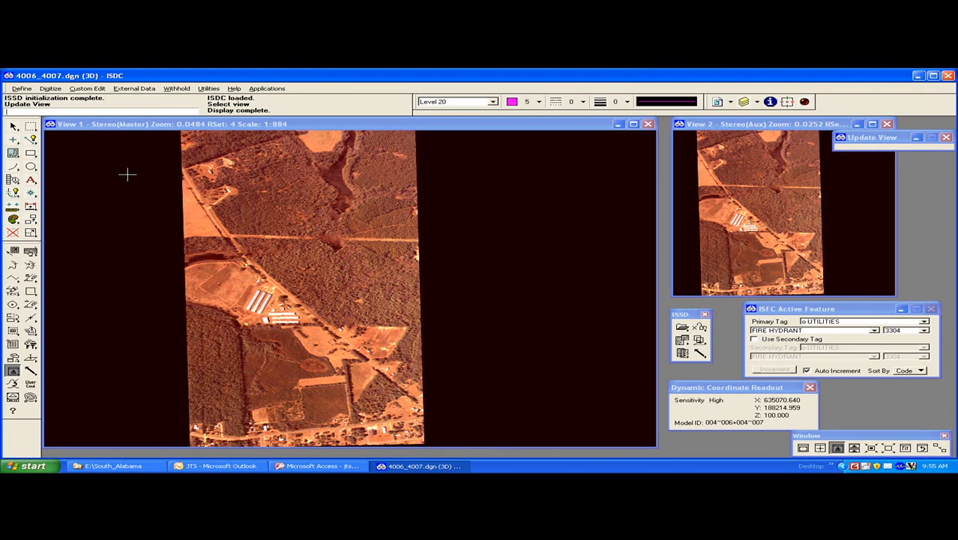
Open the symbology definitions file Default_dtm_sym.ini from C:\Program Files\ISAE\cfg
click(22, 88)
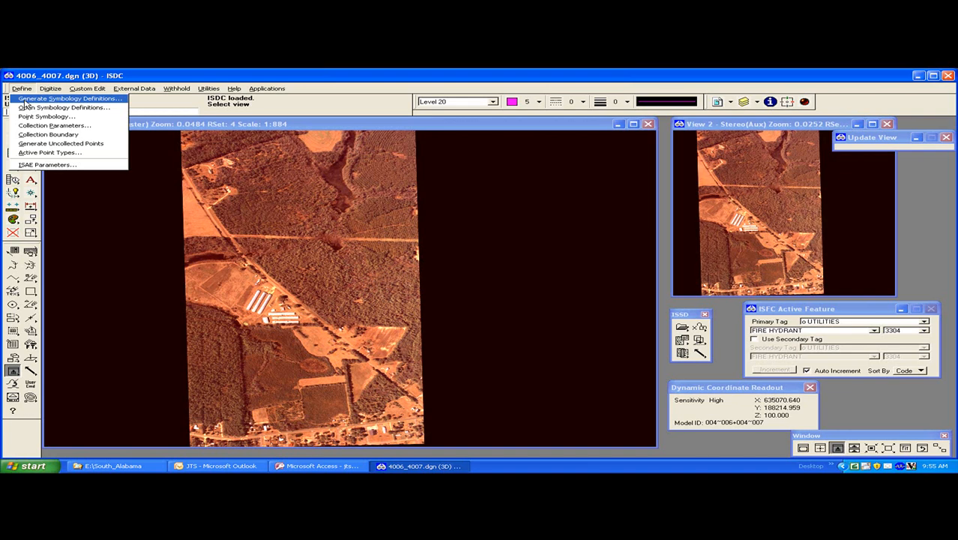
click(75, 108)
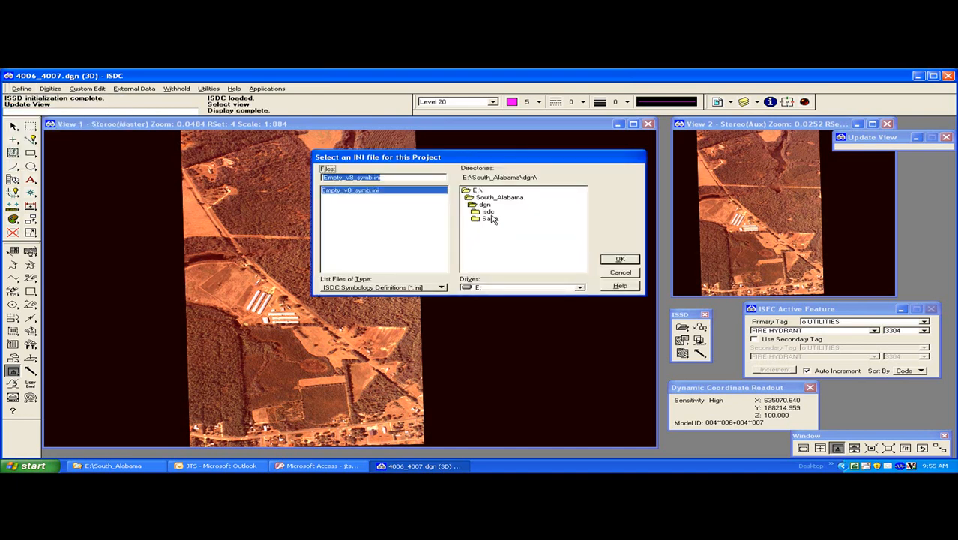
click(514, 290)
click(489, 304)
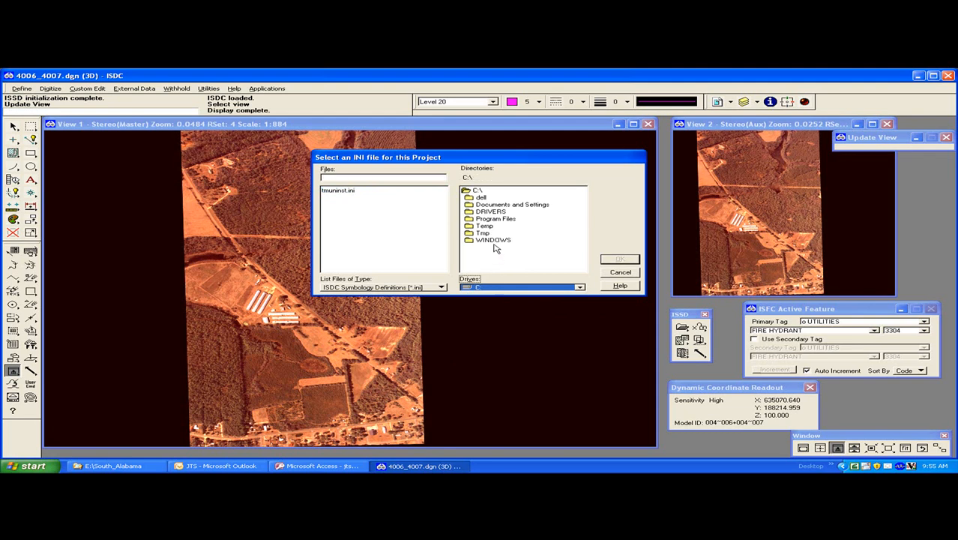
double_click(494, 218)
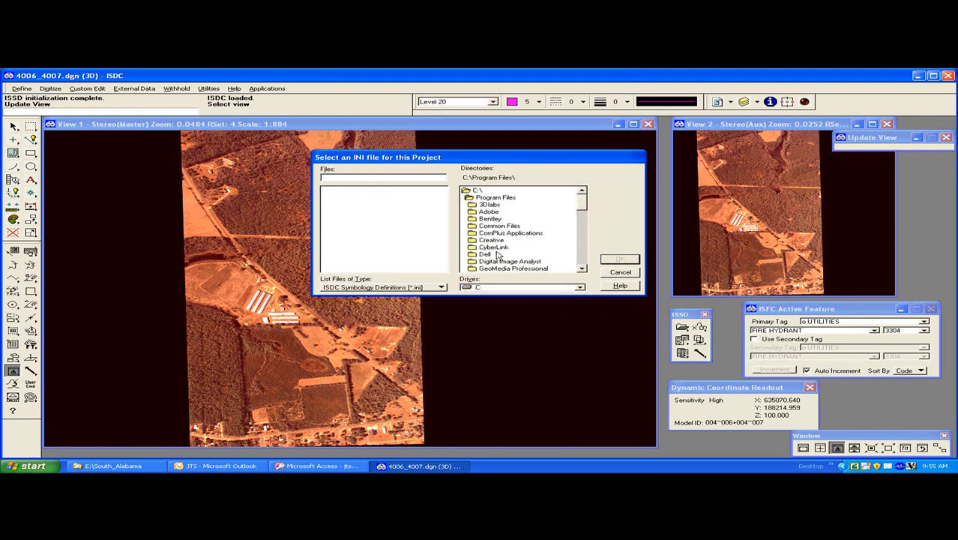
click(585, 240)
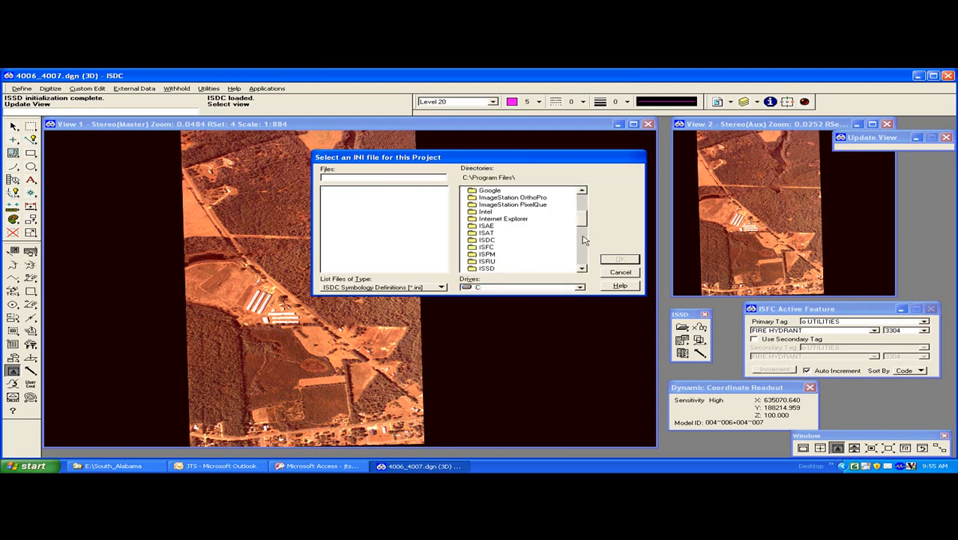
double_click(487, 226)
double_click(486, 219)
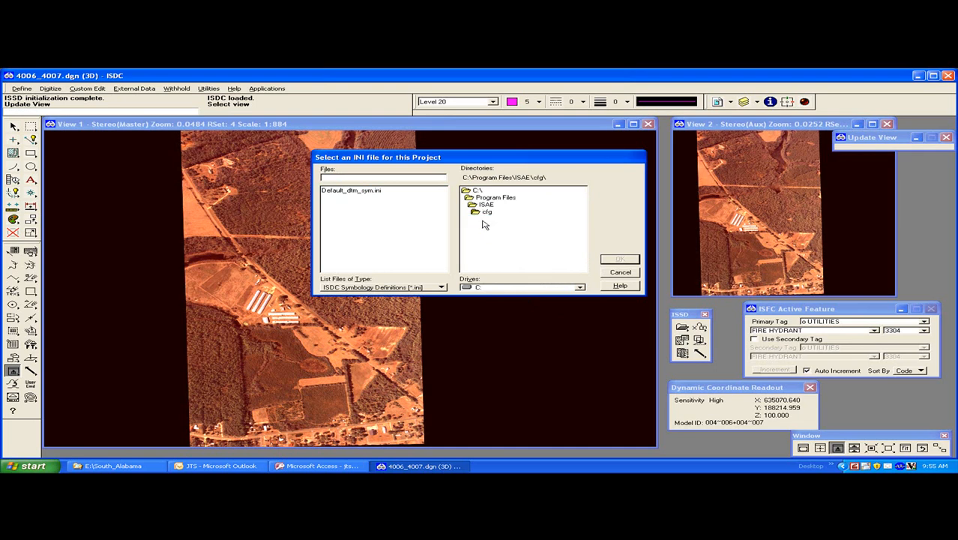
click(349, 191)
click(619, 259)
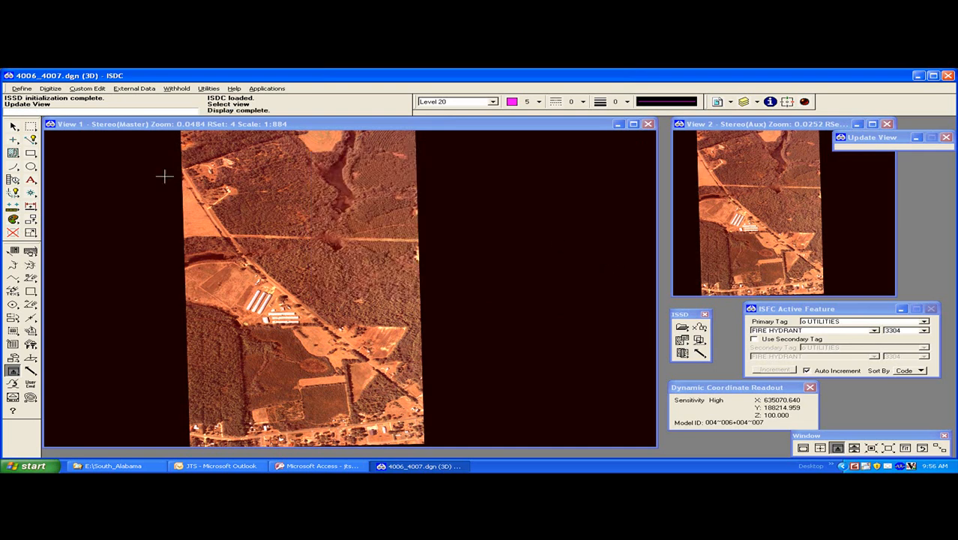
Generate symbology definitions from the feature table database Empty_v8.mdb into Empty_v8_symb.ini
click(22, 89)
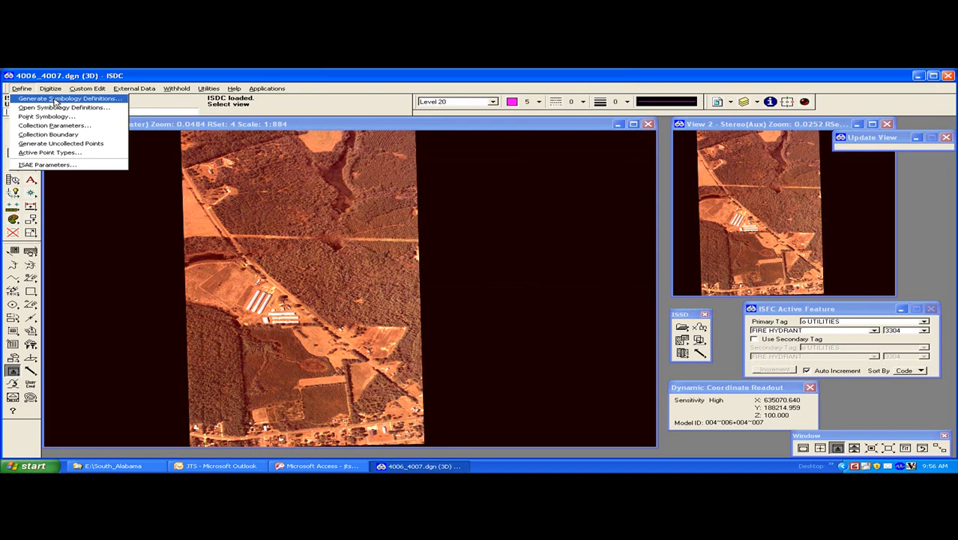
click(52, 101)
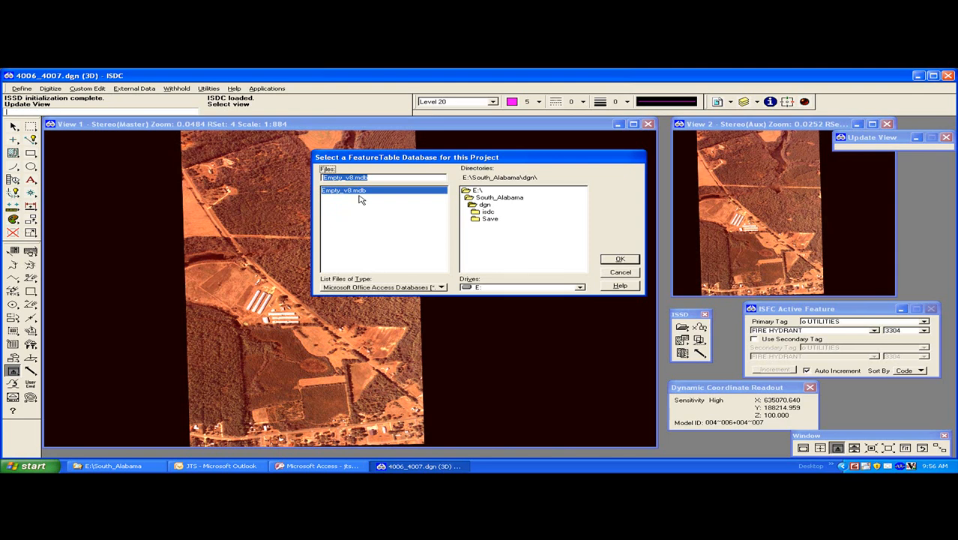
click(613, 260)
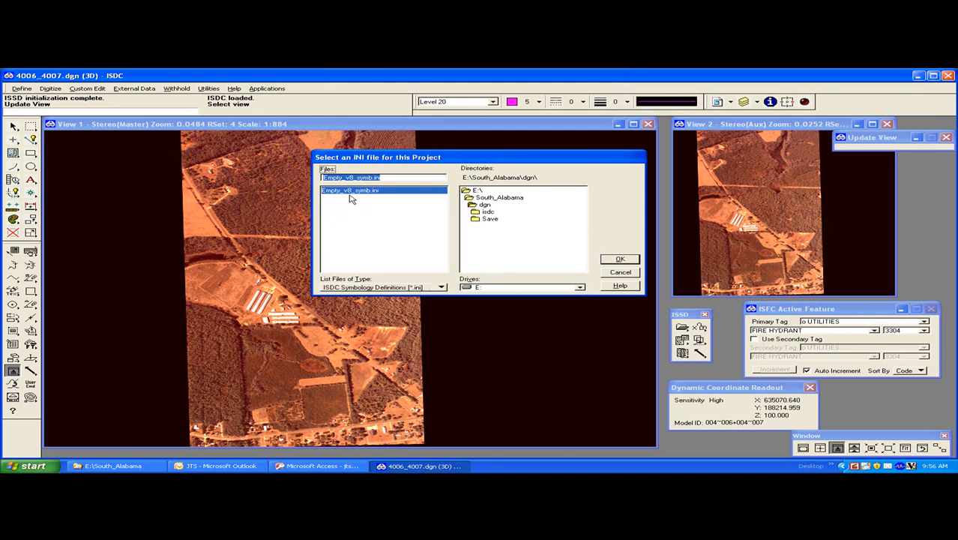
click(617, 260)
click(442, 236)
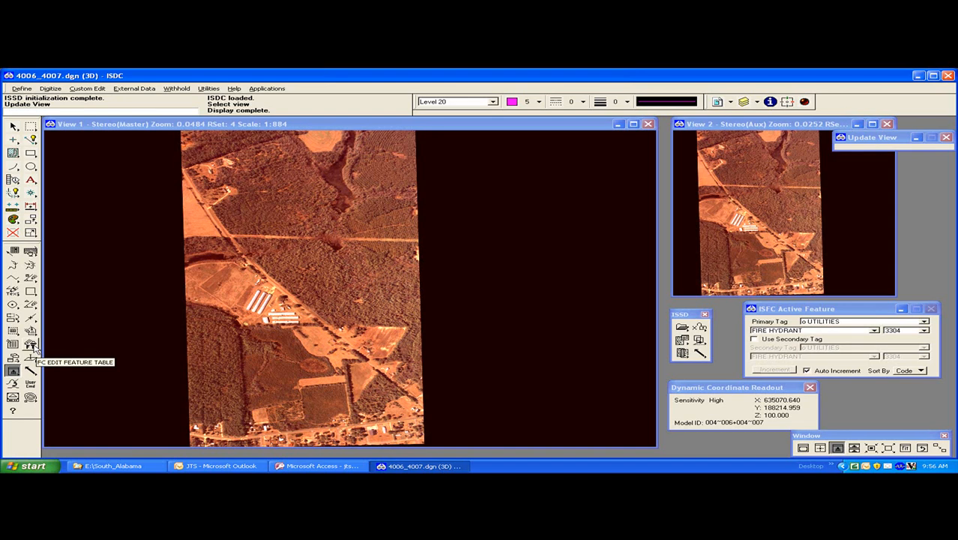
Examine the secondary feature settings of RAILROAD, LIGHT DUTY ROAD and PRIMARY HIGHWAY in the feature table's ROADS category, then close the editor
click(33, 346)
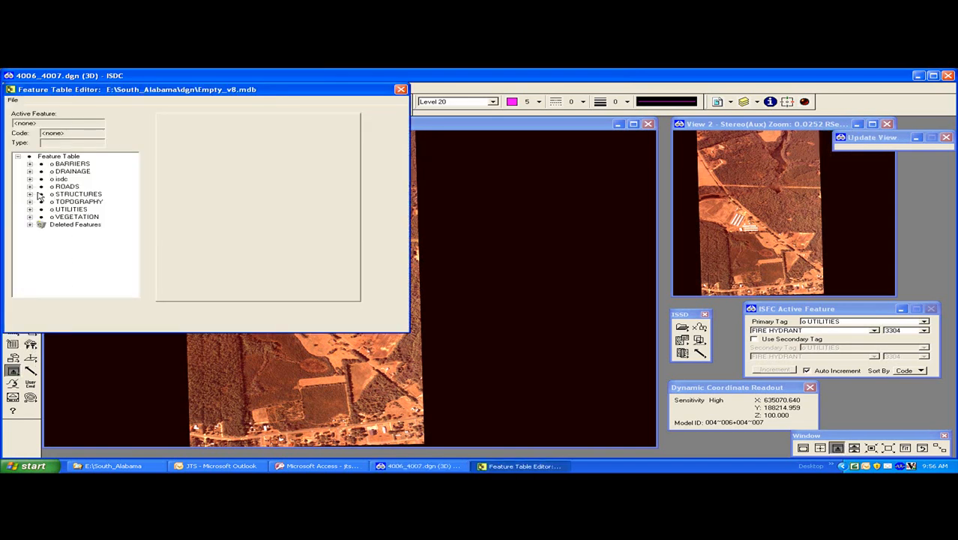
click(30, 186)
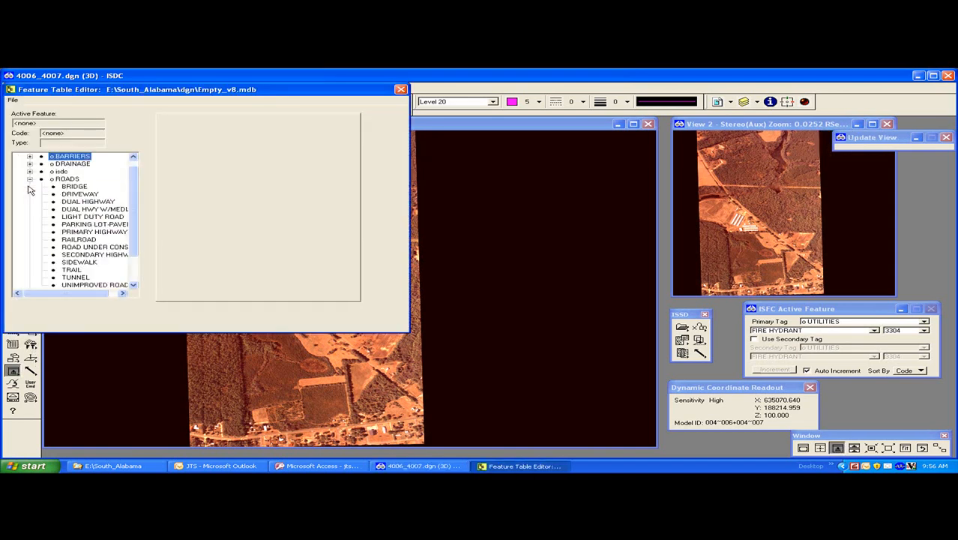
click(84, 240)
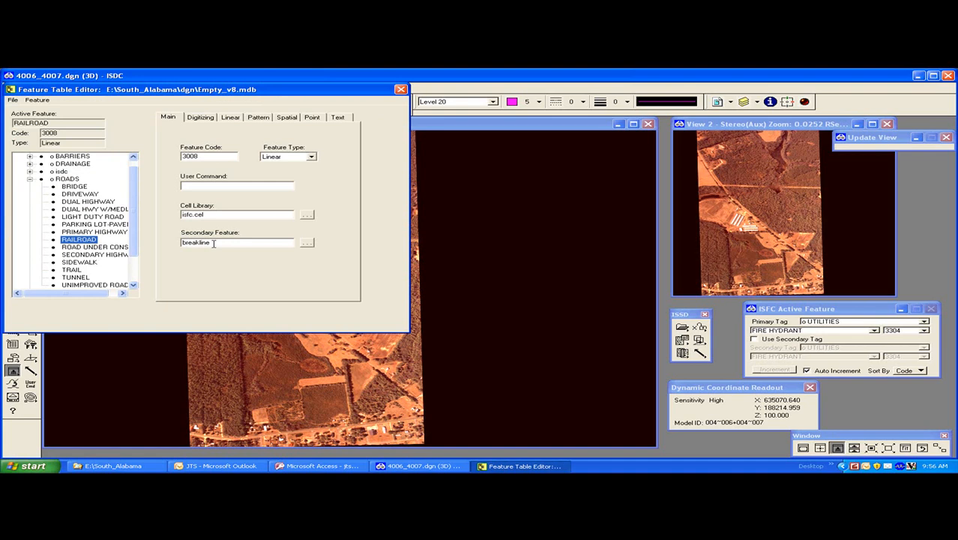
click(89, 216)
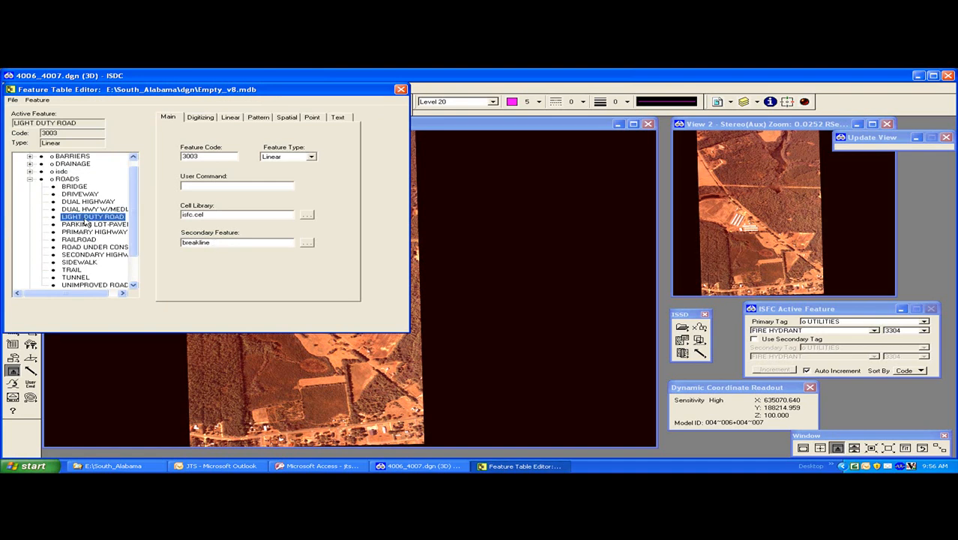
click(88, 232)
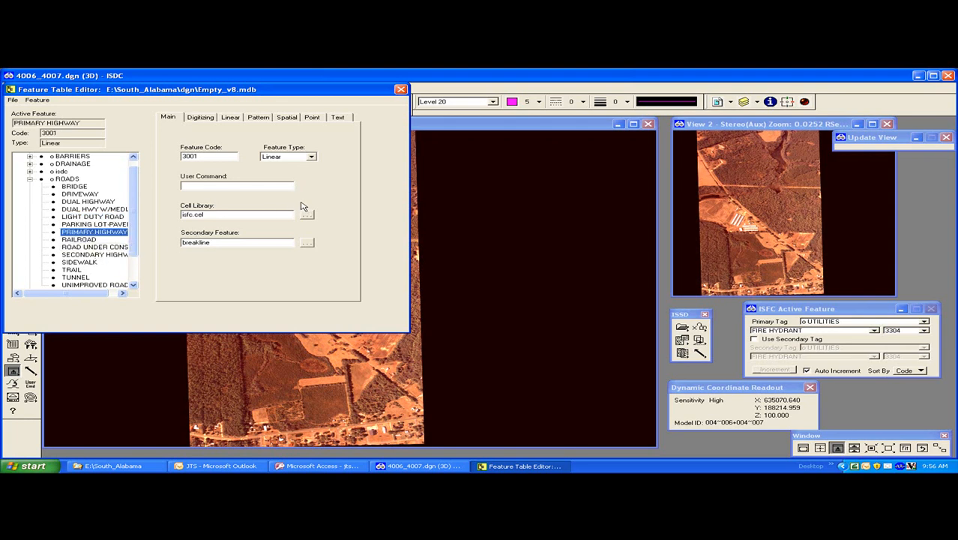
click(401, 89)
click(525, 236)
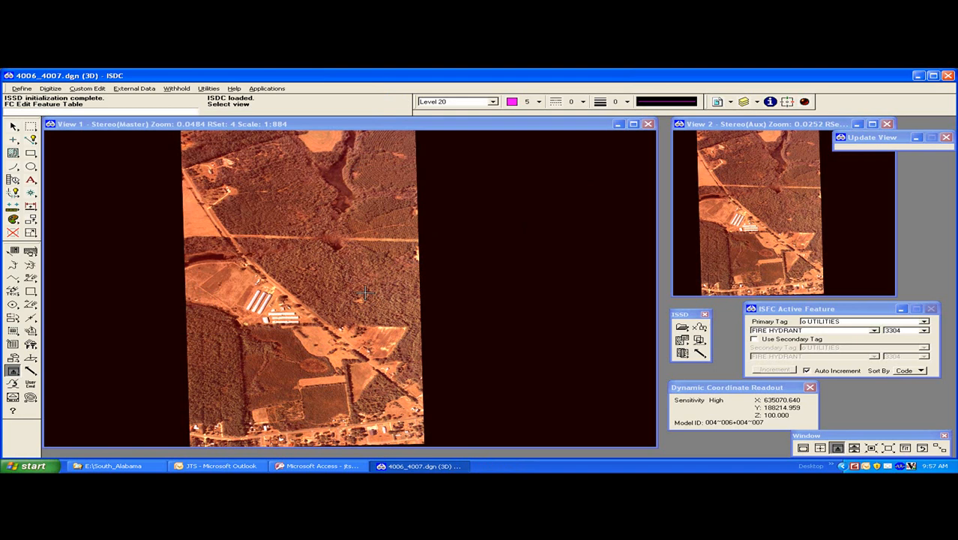
Switch to Windows Explorer, check the symbology file path in 4006_4007_DtmCollections.cfg in the DGN folder, and return to ISDC
click(113, 466)
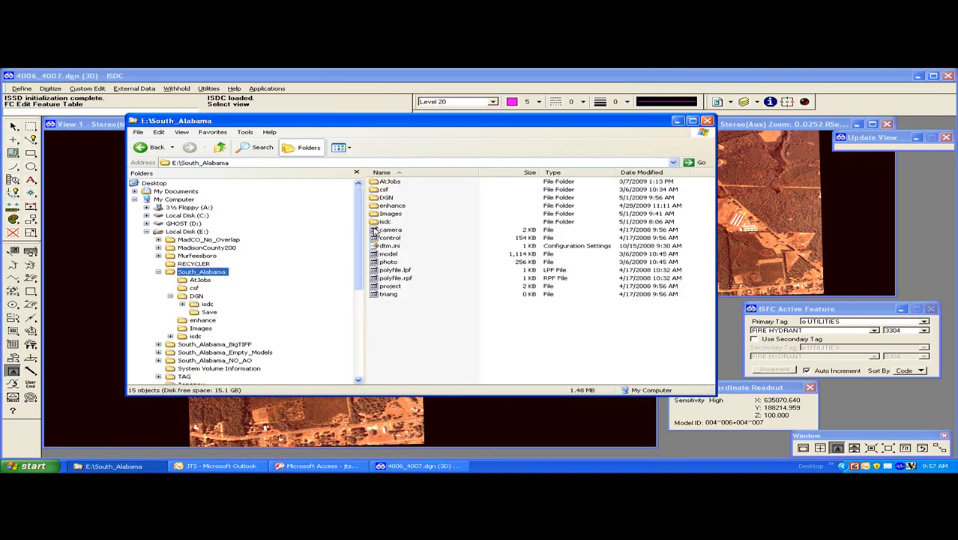
double_click(386, 199)
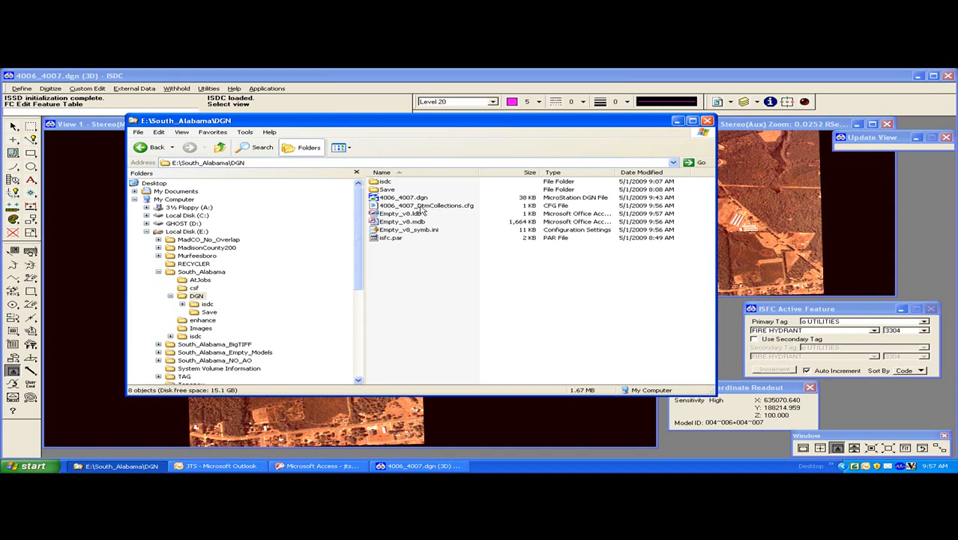
double_click(401, 206)
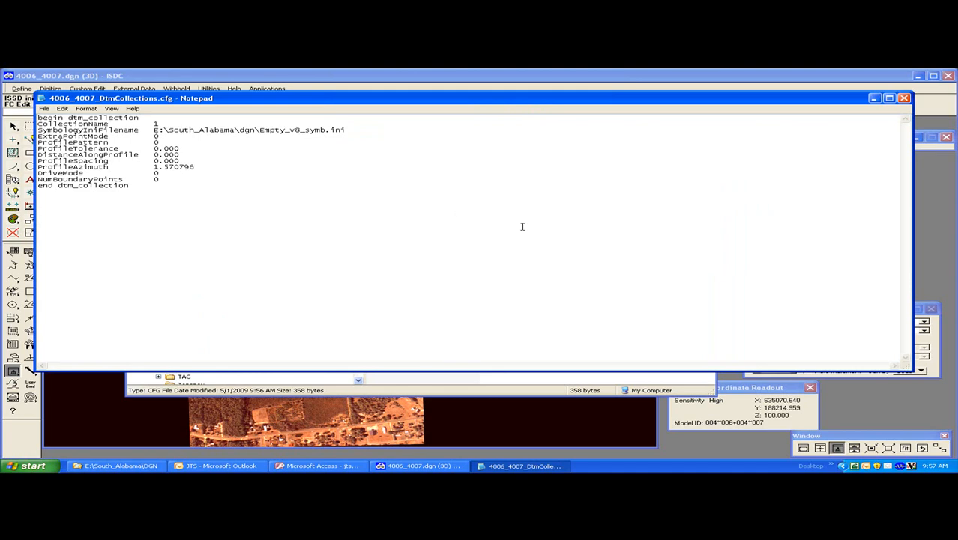
click(903, 98)
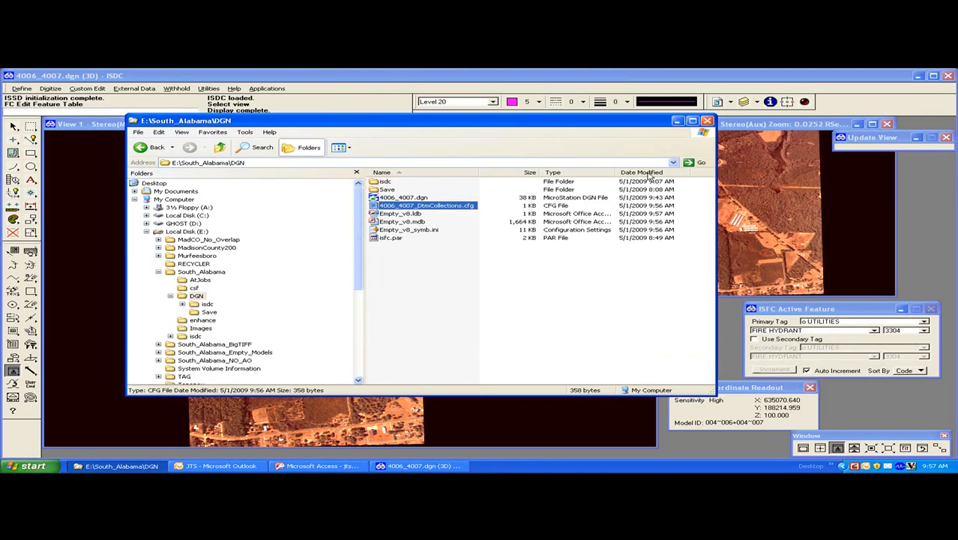
click(387, 93)
Set the weight to 3 for the manual and auto-generated DTM point types with weight fields in the point symbology
click(24, 90)
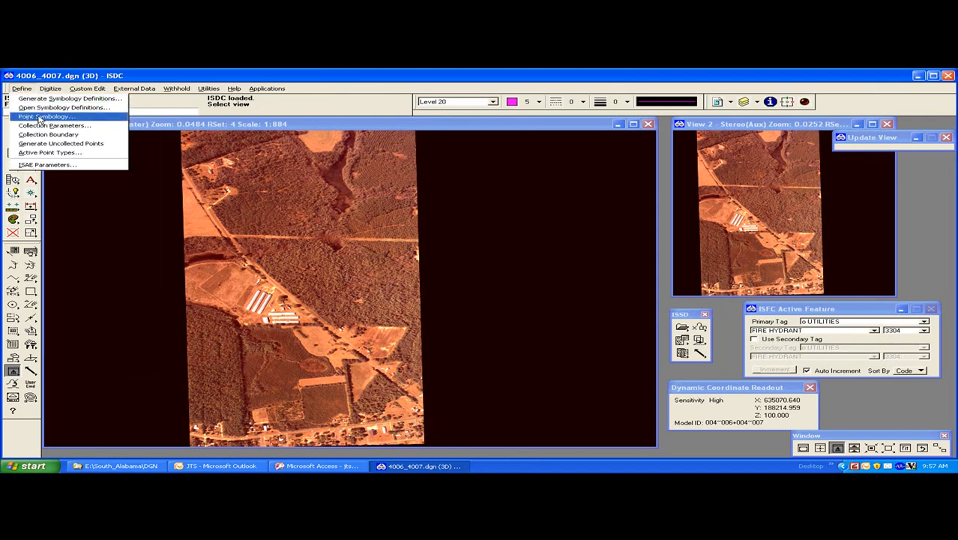
click(39, 118)
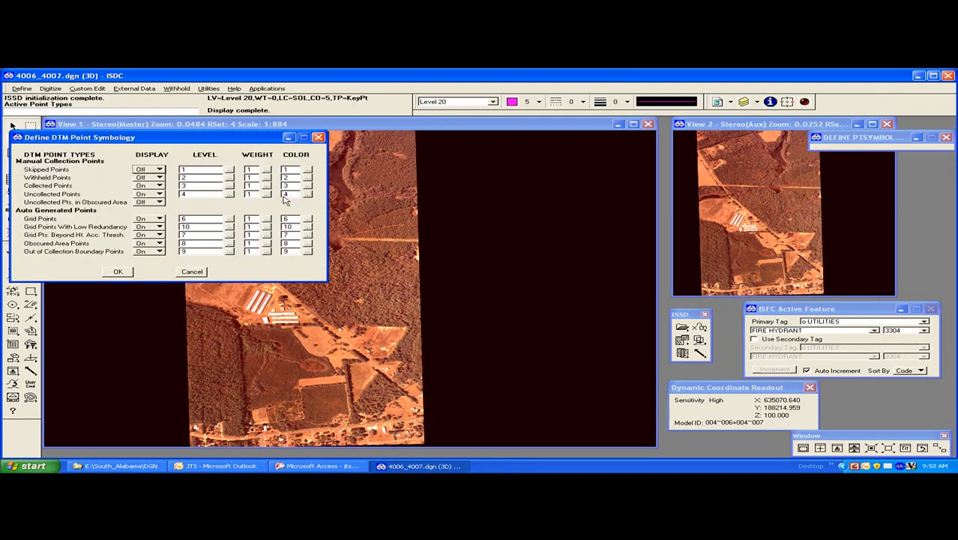
double_click(251, 171)
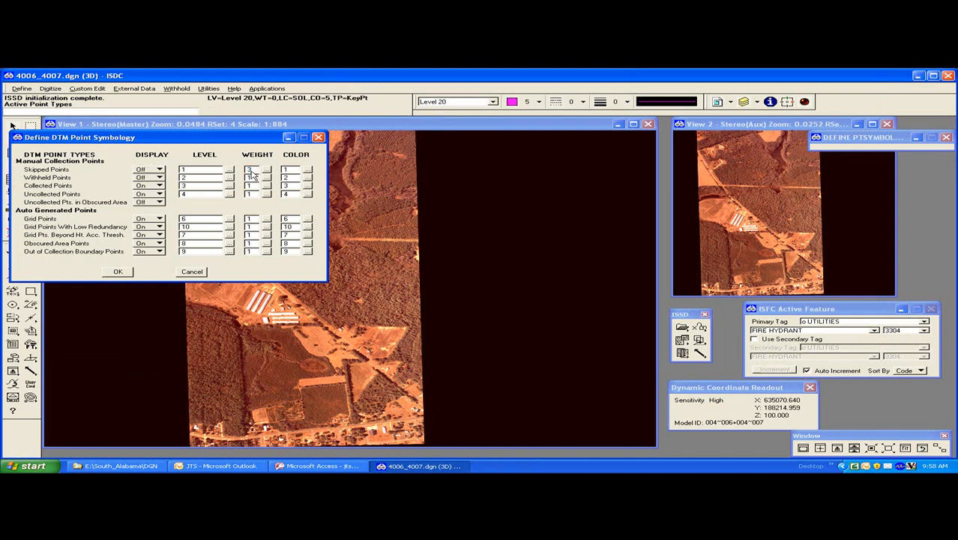
key(Tab)
text(3)
key(Tab)
text(3)
key(Tab)
text(3)
key(Tab)
text(3)
key(Tab)
text(3)
key(Tab)
click(118, 272)
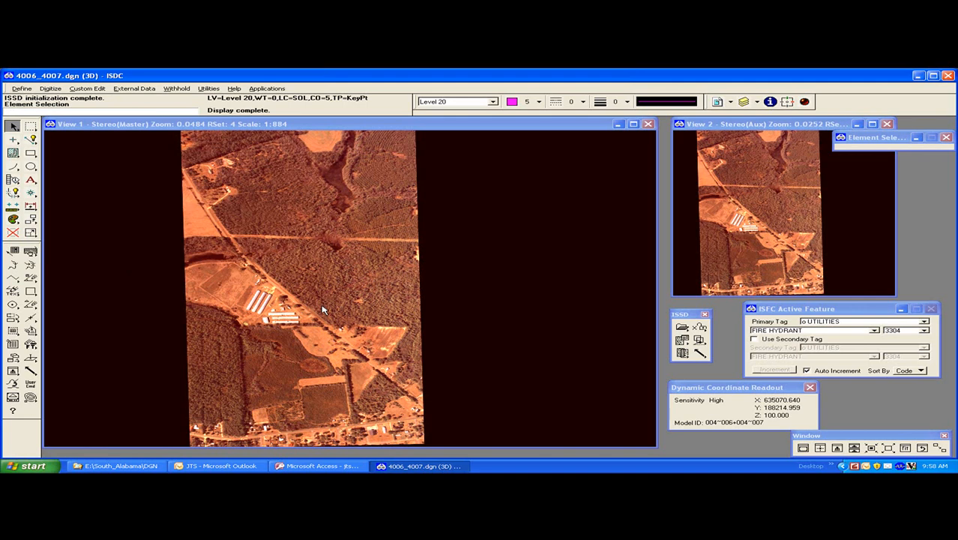
Switch to Windows Explorer and check the auto grid point weights in Empty_v8_symb.ini, then return to ISDC
click(161, 467)
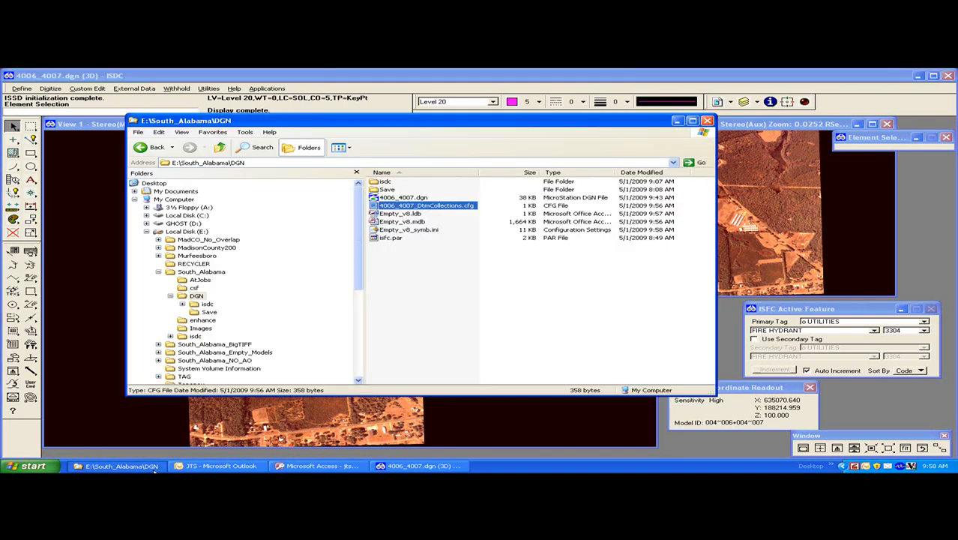
double_click(415, 230)
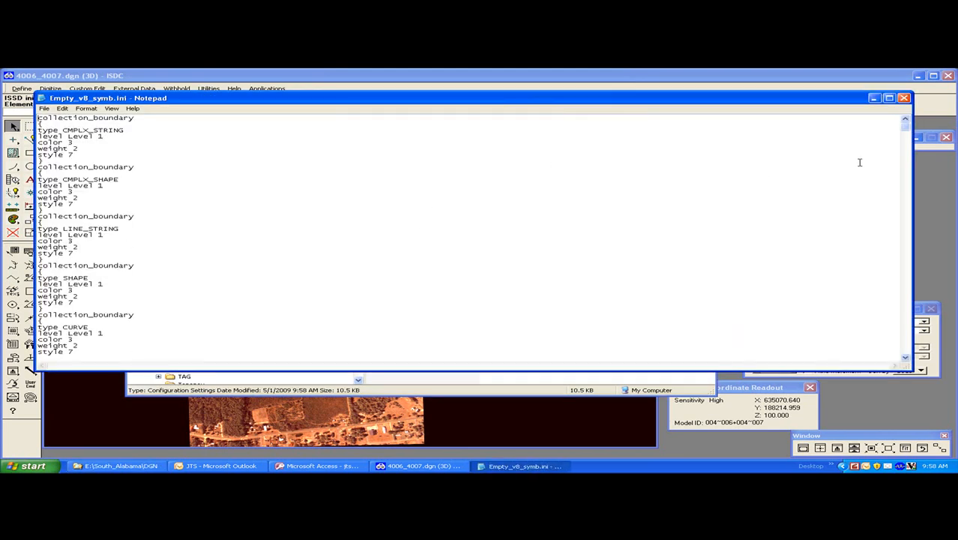
drag(905, 128, 915, 354)
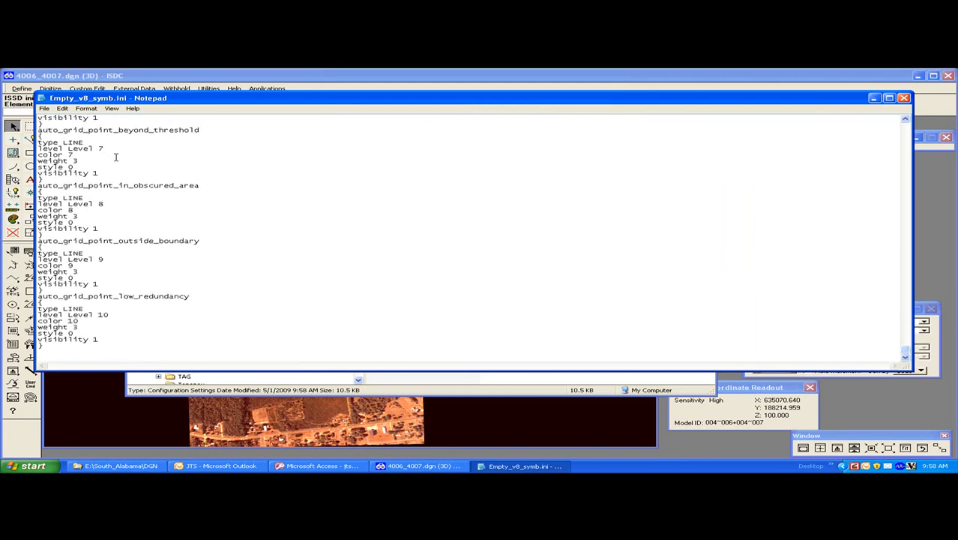
scroll(119, 229, up, 4)
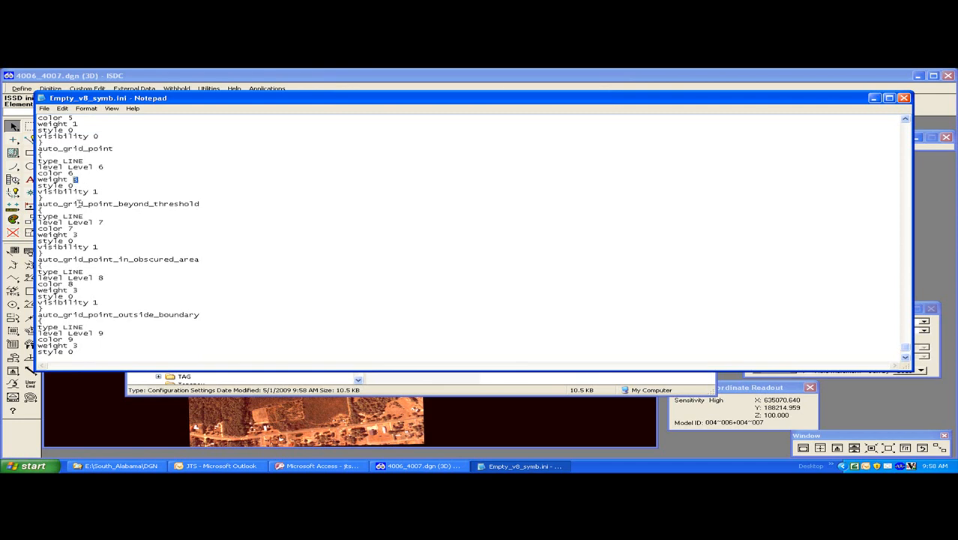
double_click(75, 291)
click(904, 99)
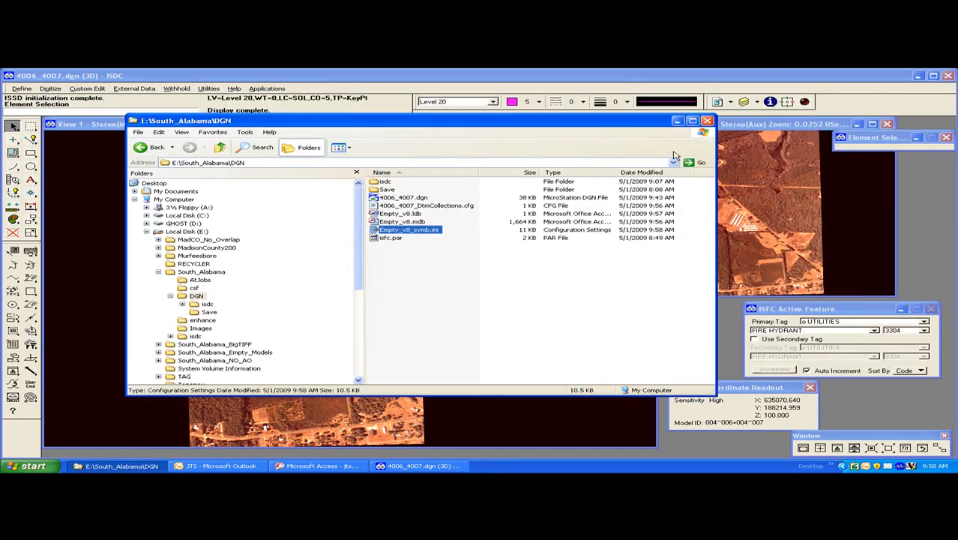
click(677, 120)
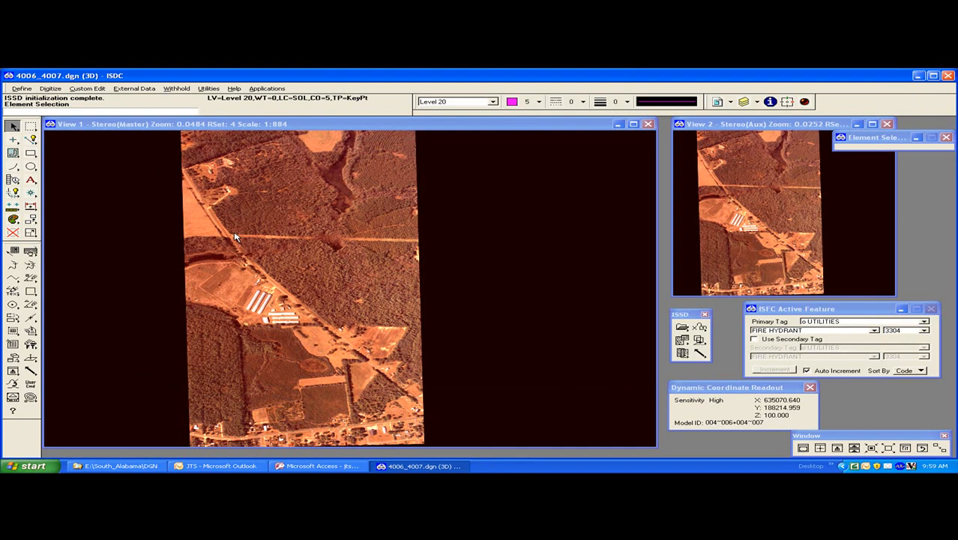
Rename collection 1 to 30feet in the collection parameters and apply the change
click(22, 88)
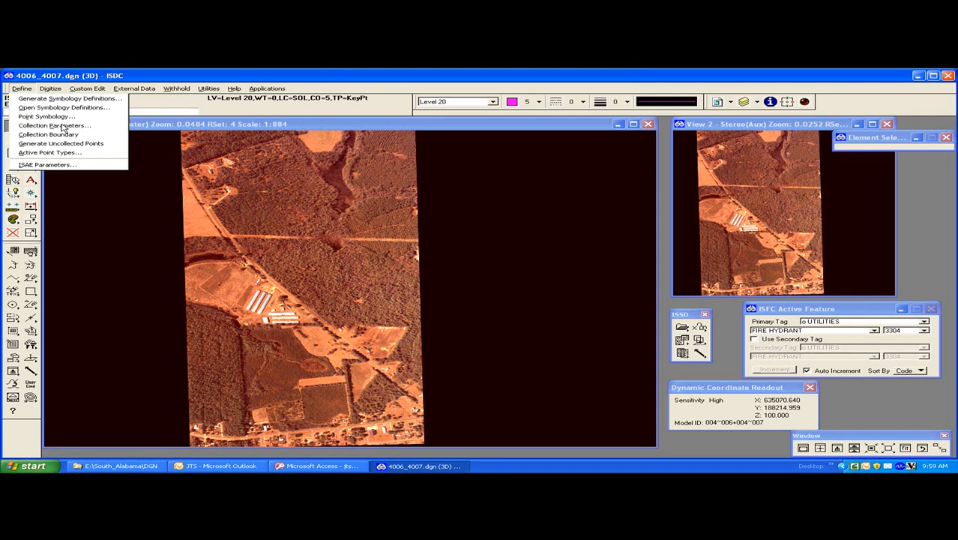
click(63, 126)
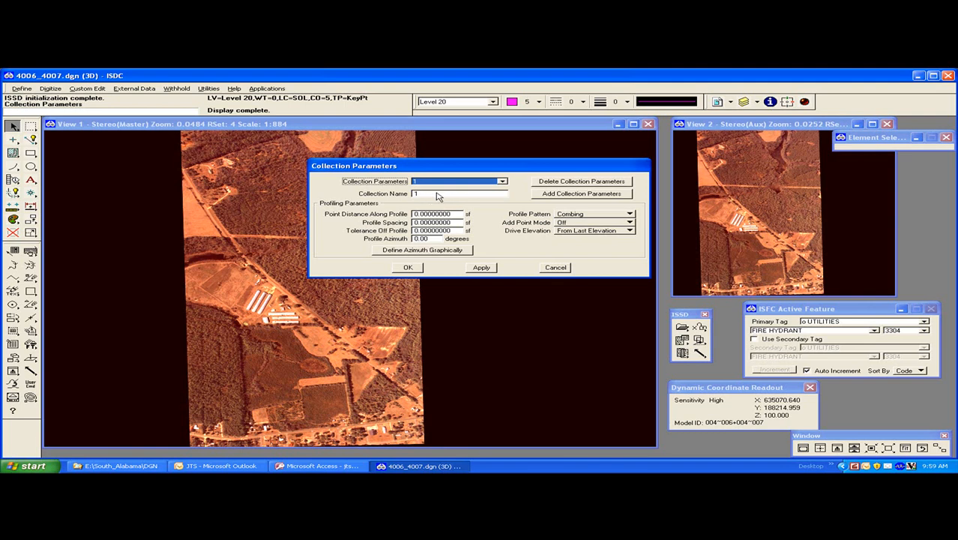
key(Tab)
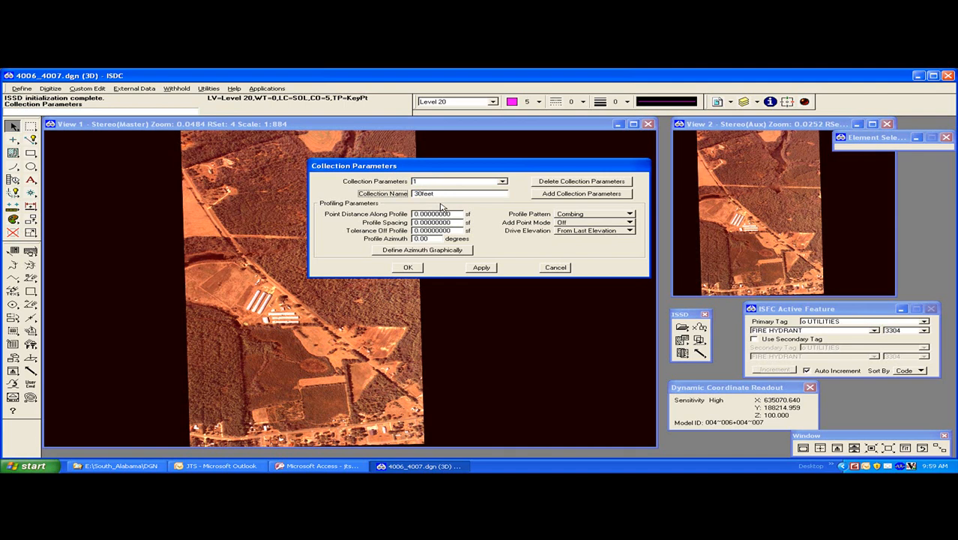
click(482, 269)
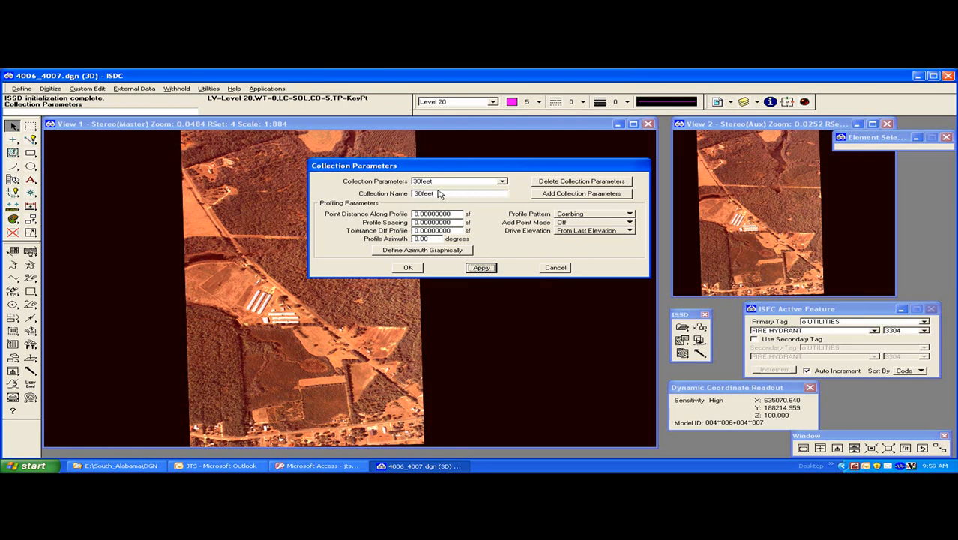
Add a second set of collection parameters named 60feet
click(504, 183)
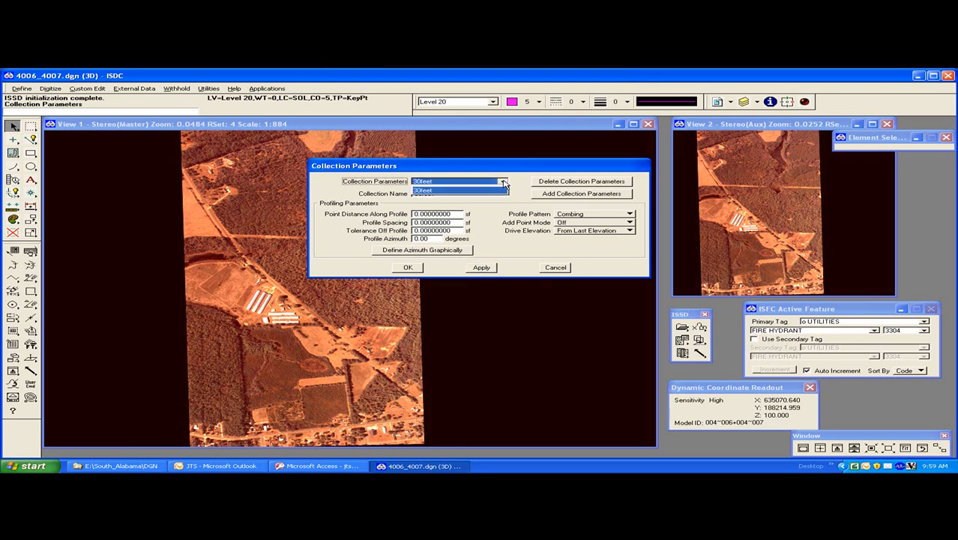
click(514, 183)
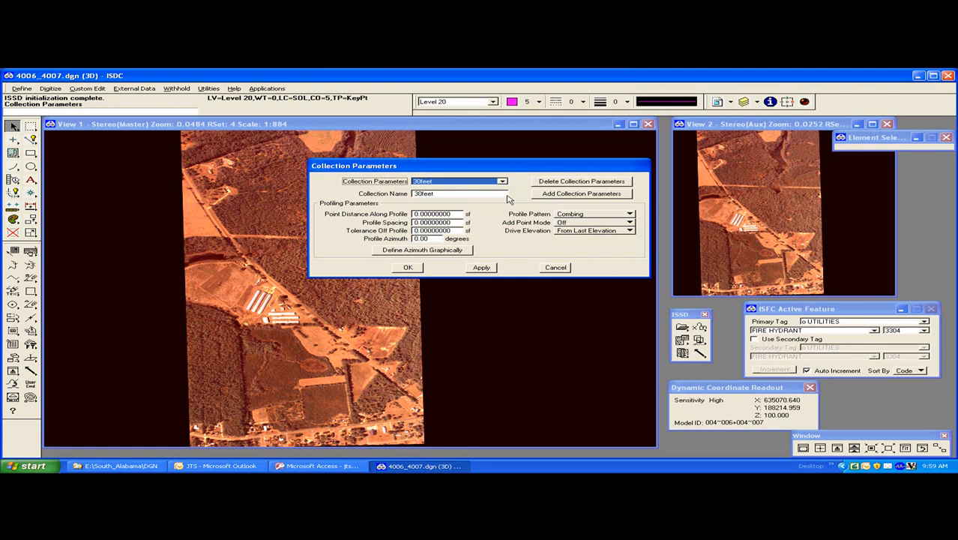
click(465, 197)
text(6)
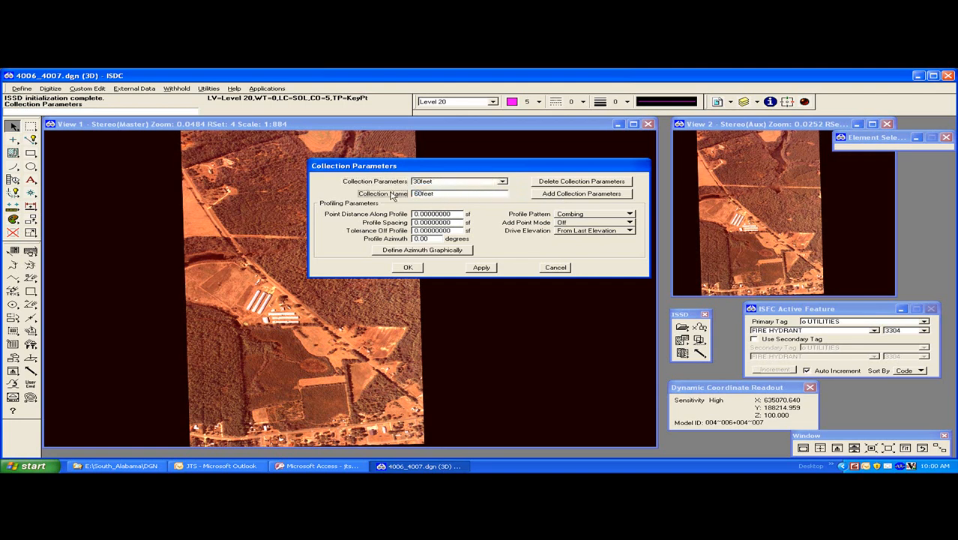
click(558, 194)
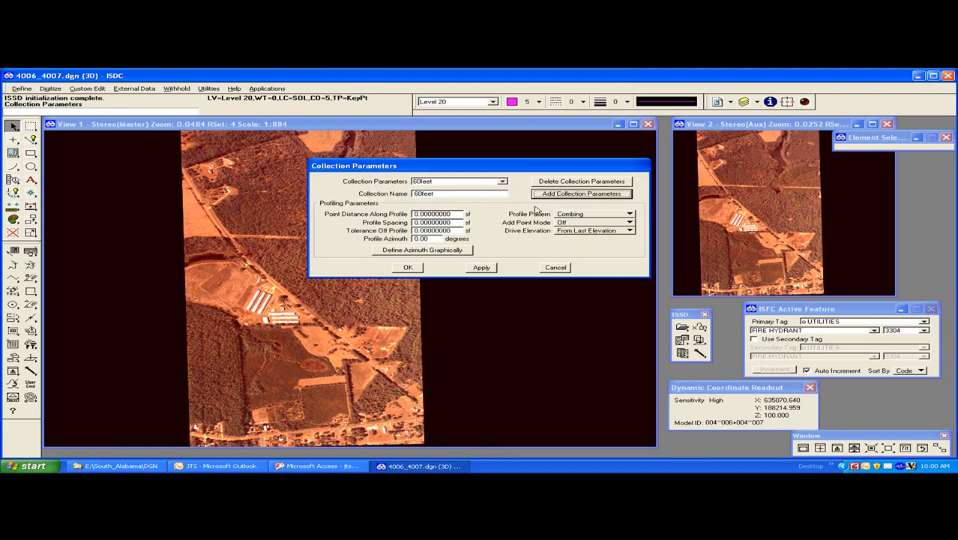
Set the point distance along profile, profile spacing and tolerance off profile of the 30feet collection to 30 and apply
click(502, 182)
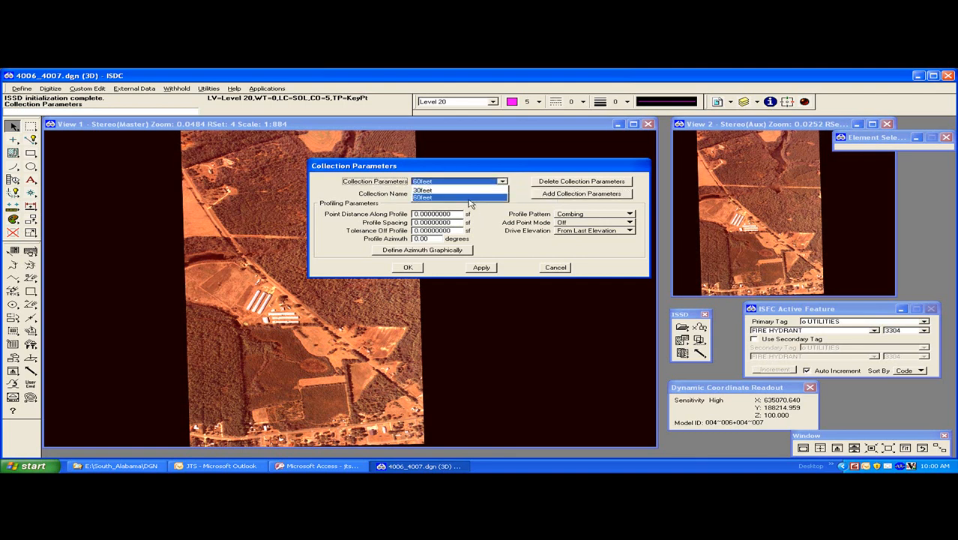
click(471, 190)
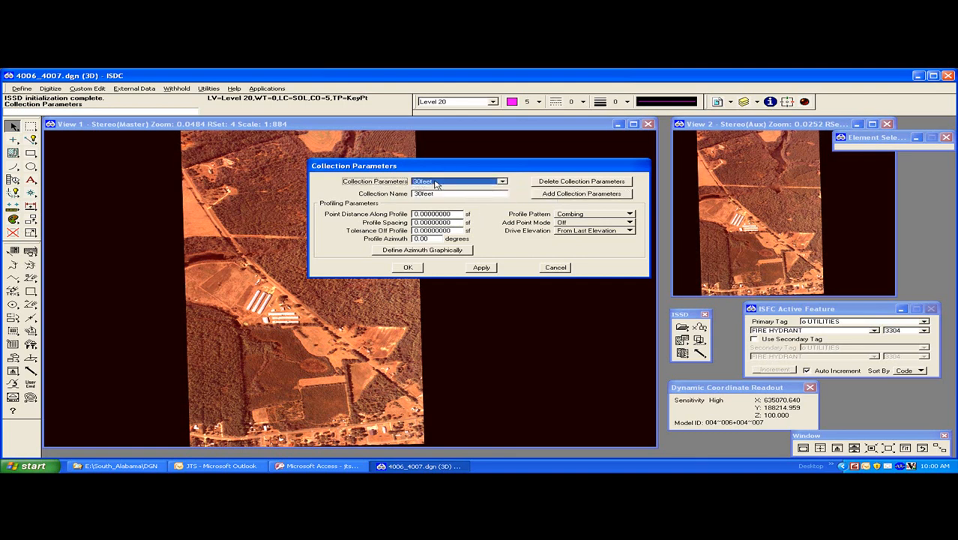
click(425, 214)
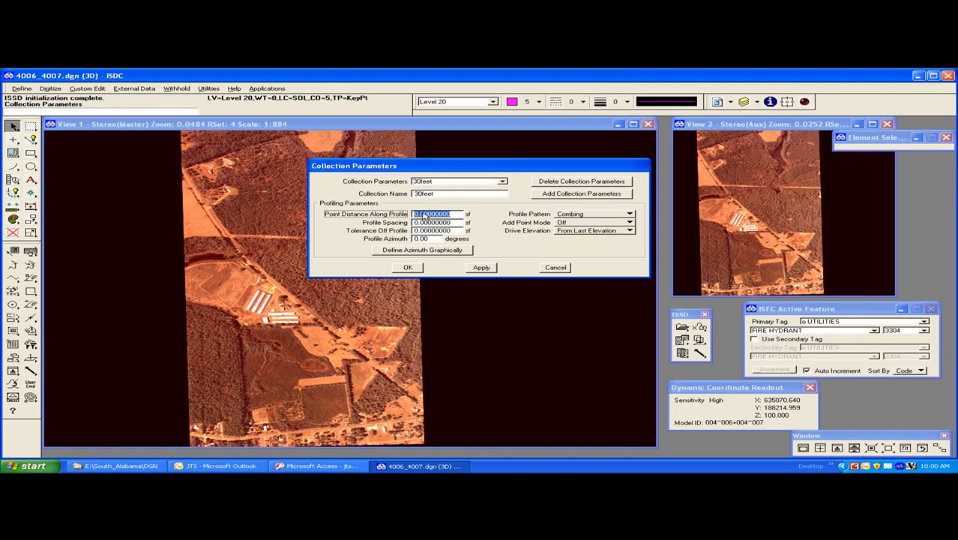
text(30)
key(Tab)
text(30)
key(Tab)
text(30)
key(Tab)
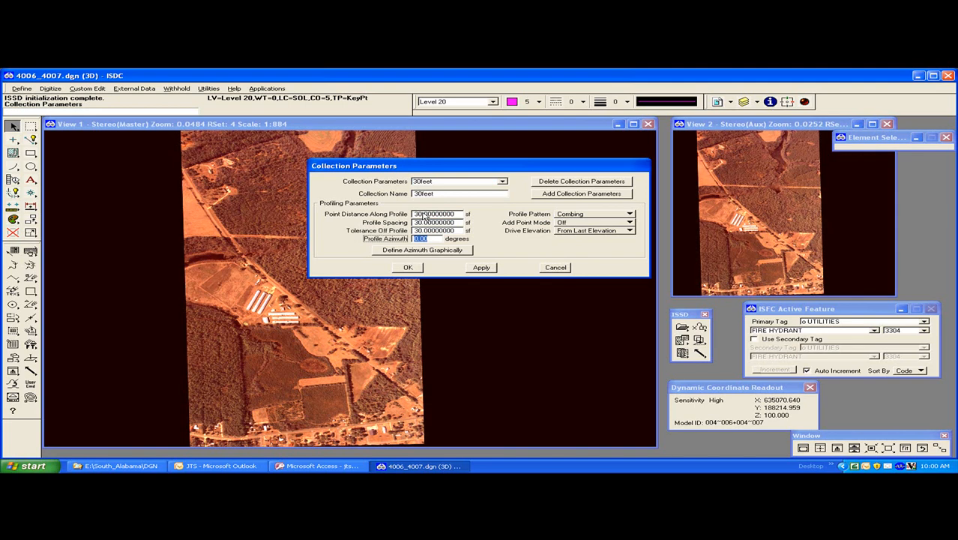
key(Tab)
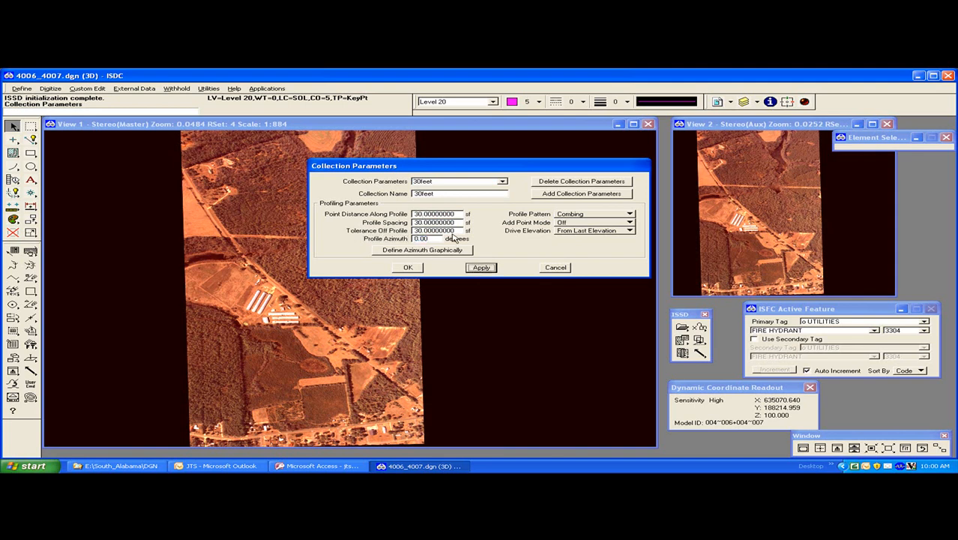
Set the point distance along profile, profile spacing and tolerance off profile of the 60feet collection to 60 and apply
click(502, 181)
click(442, 201)
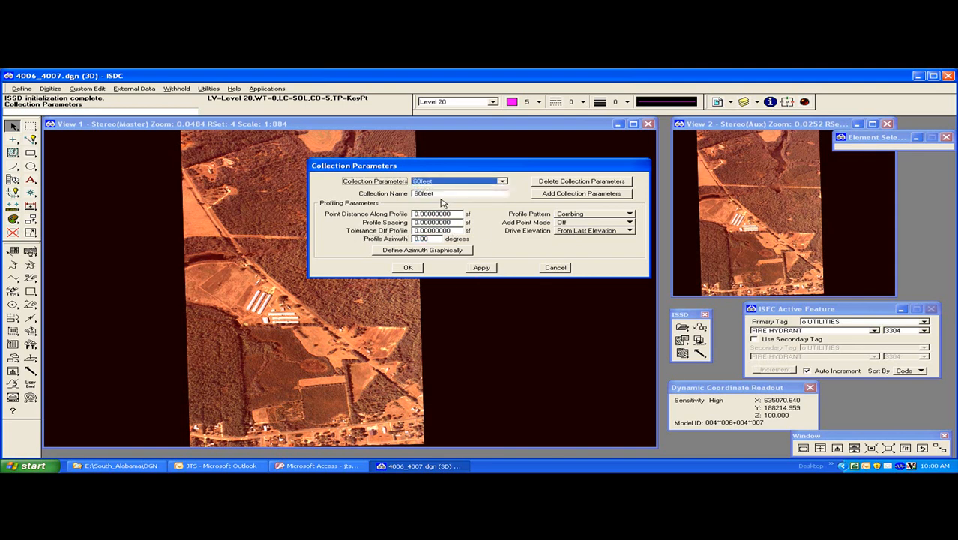
click(433, 214)
text(60)
key(Tab)
text(60)
key(Tab)
text(60)
key(Tab)
click(481, 268)
Review the profiling parameters of both collections, then make 30feet the active collection and accept the collection parameters
click(504, 182)
click(448, 189)
click(504, 182)
click(477, 198)
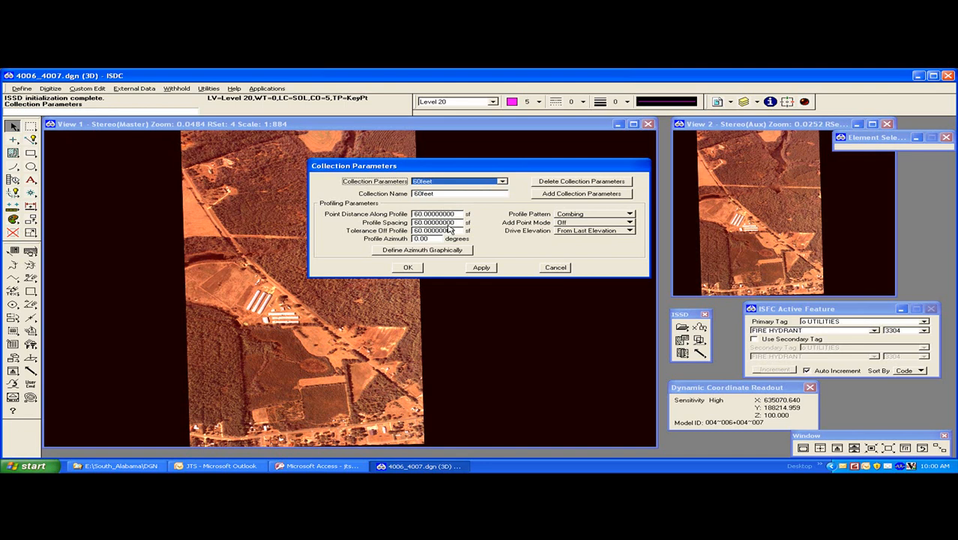
click(502, 182)
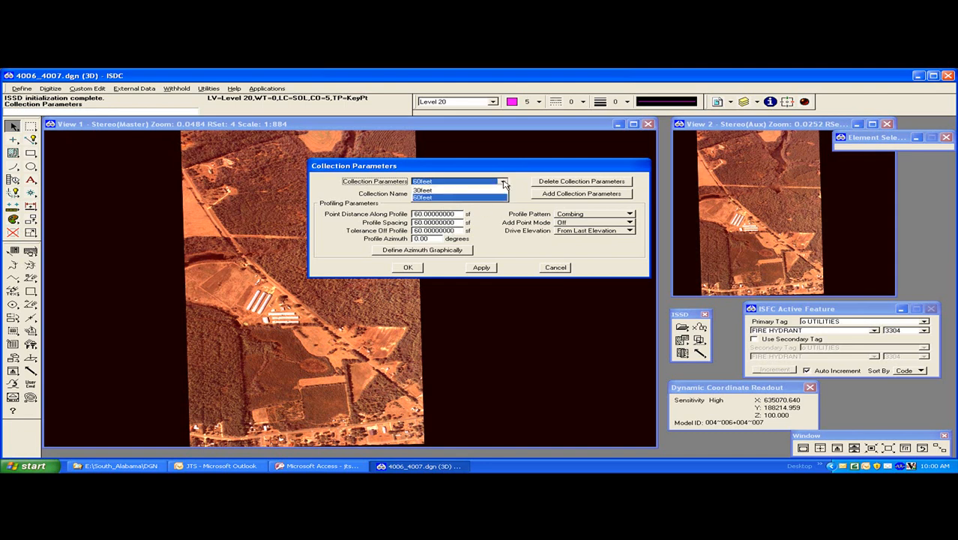
click(459, 190)
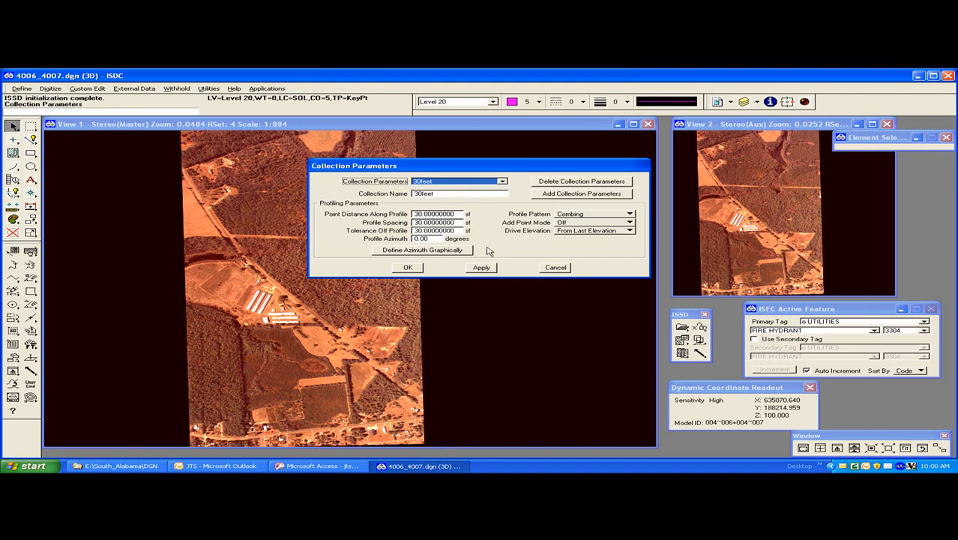
click(418, 268)
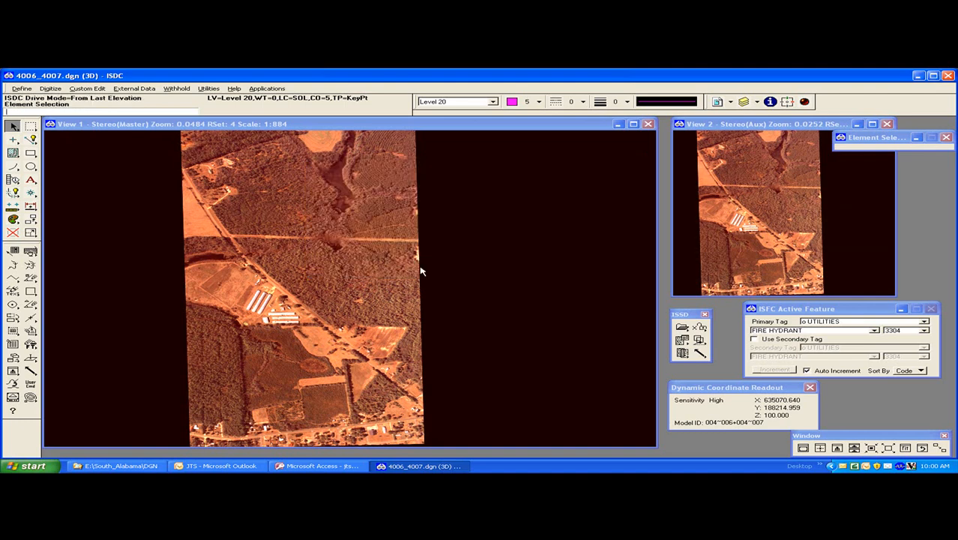
Switch to Windows Explorer, check the 30feet and 60feet definitions in 4006_4007_DtmCollections.cfg, and return to ISDC
click(162, 466)
double_click(426, 206)
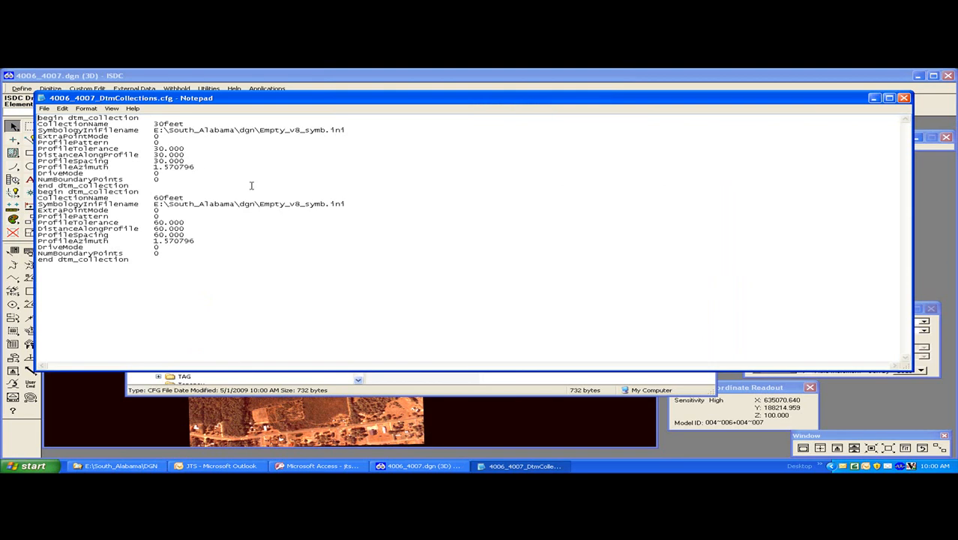
click(904, 98)
click(676, 120)
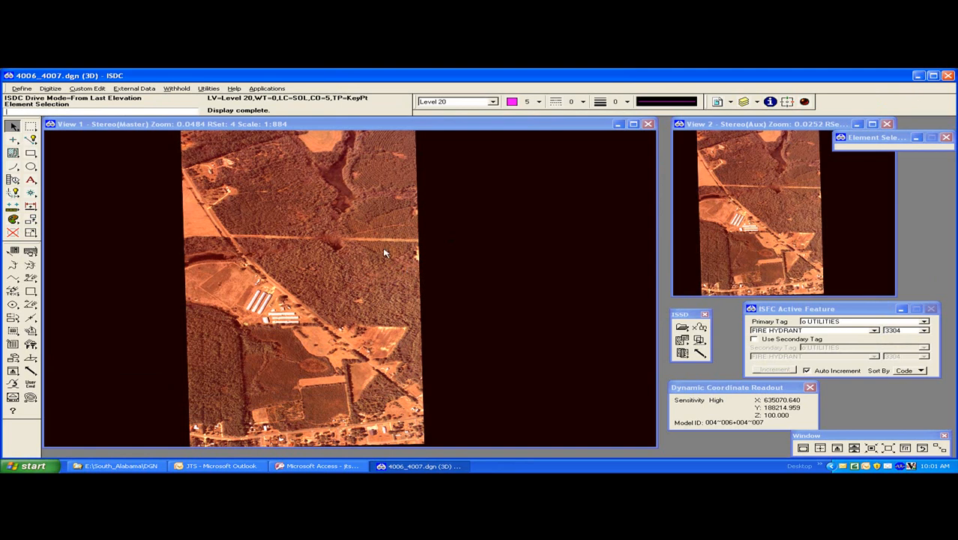
Draw a closed collection boundary over the eastern part of the stereo model
click(23, 89)
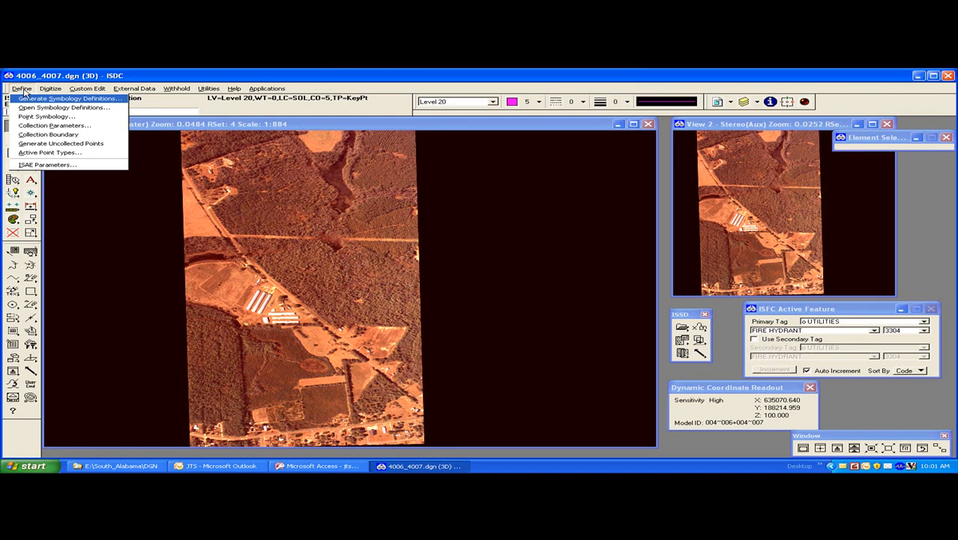
click(45, 134)
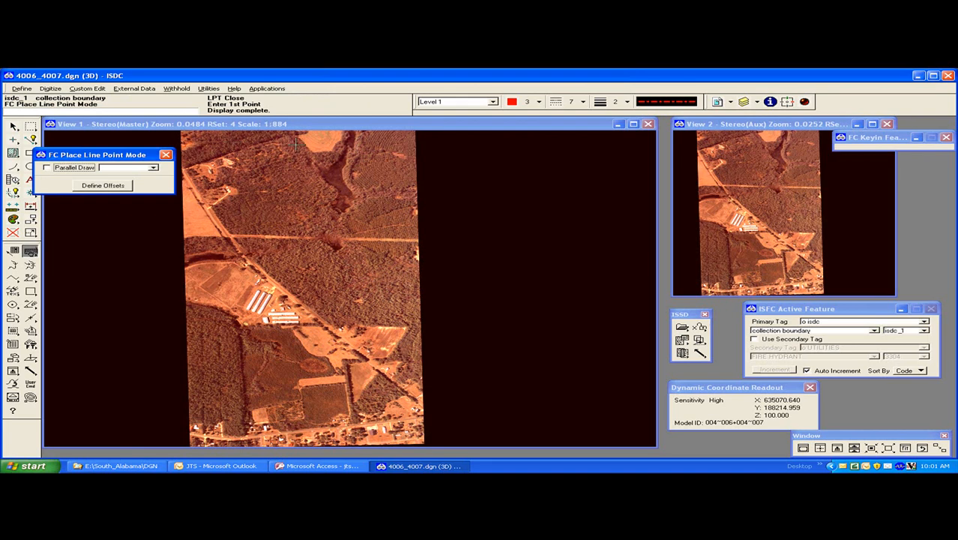
click(155, 126)
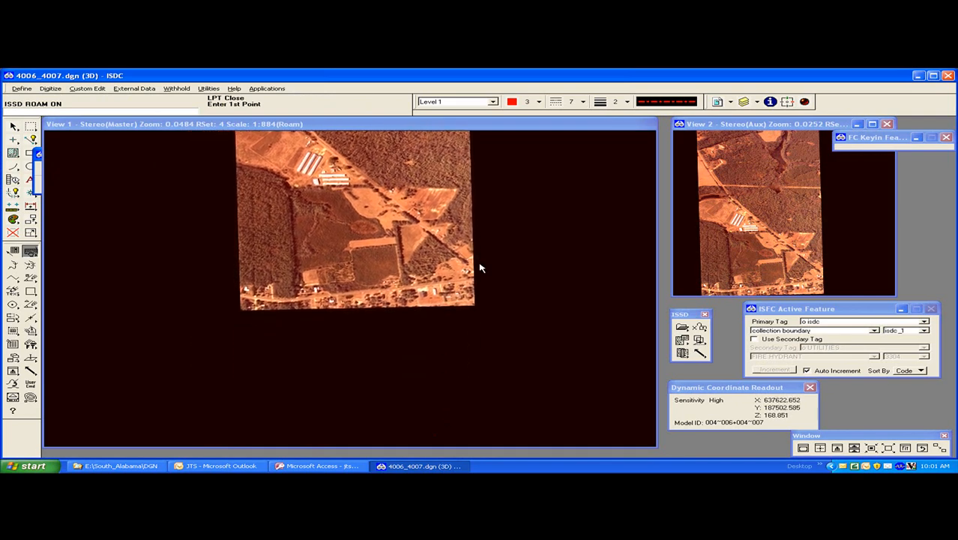
click(481, 268)
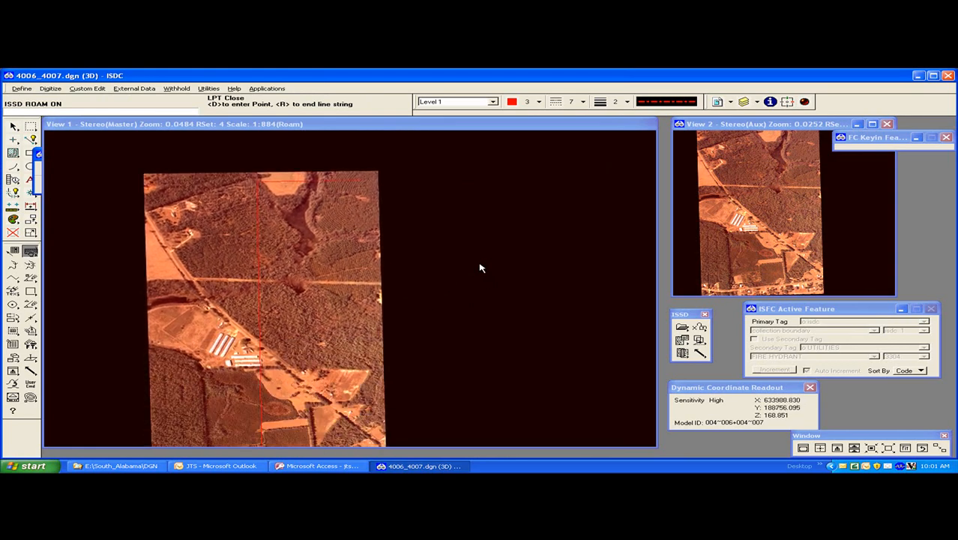
right_click(481, 268)
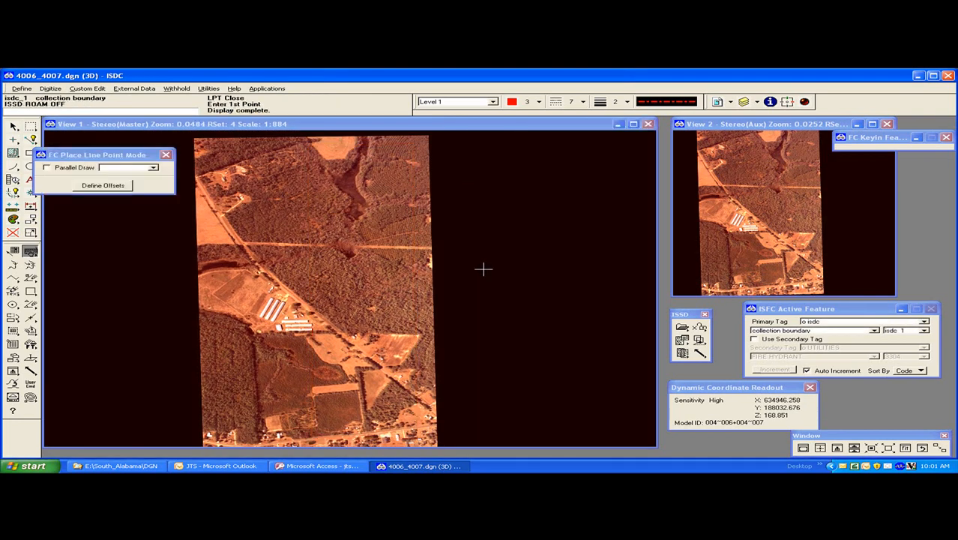
Generate the uncollected points inside the drawn collection boundary
click(22, 89)
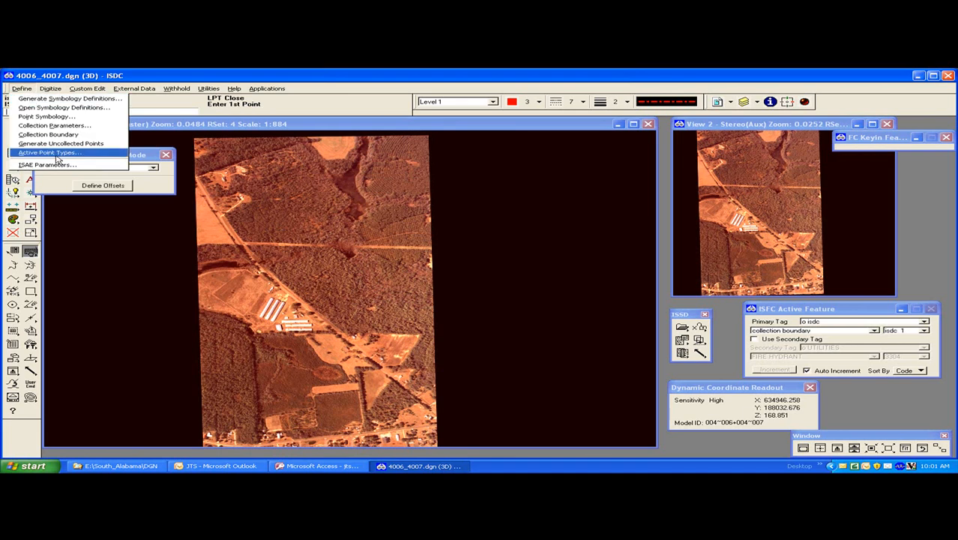
click(60, 144)
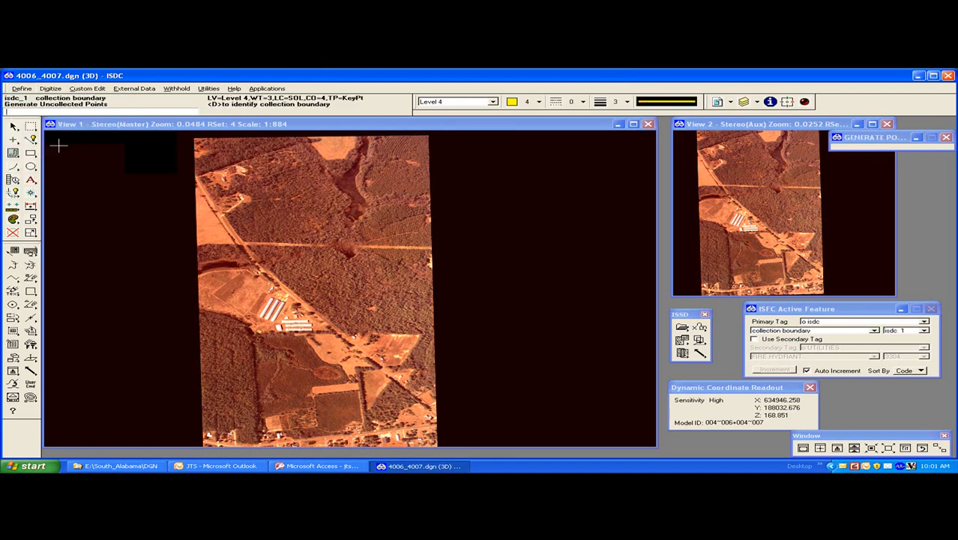
click(310, 315)
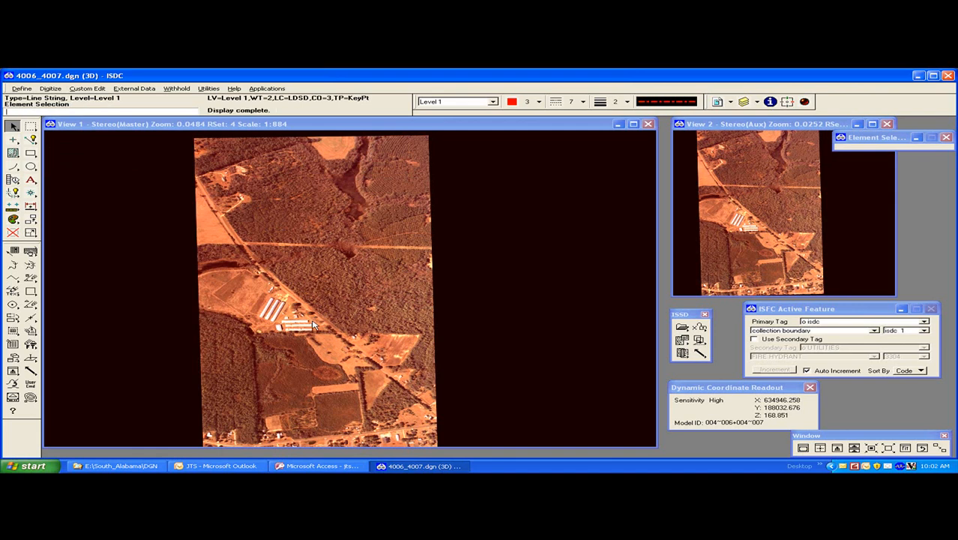
Review the active point types for manual and auto-generated points, keeping In Collection Bdy and Uncollected active
click(24, 88)
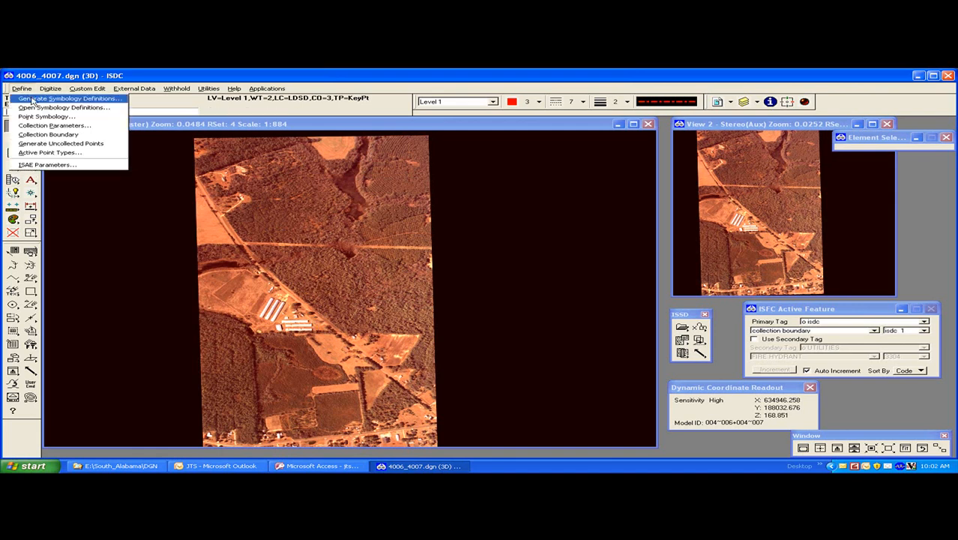
click(61, 156)
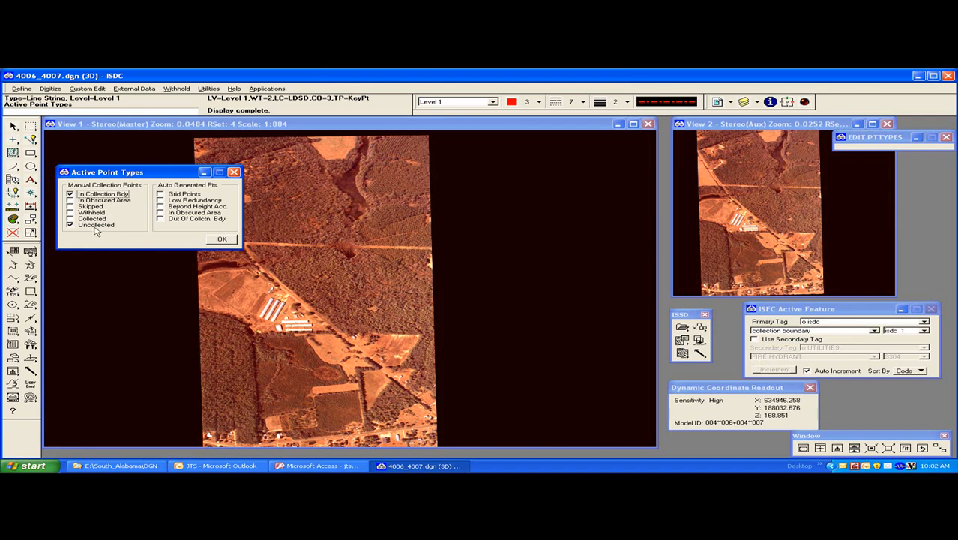
click(219, 240)
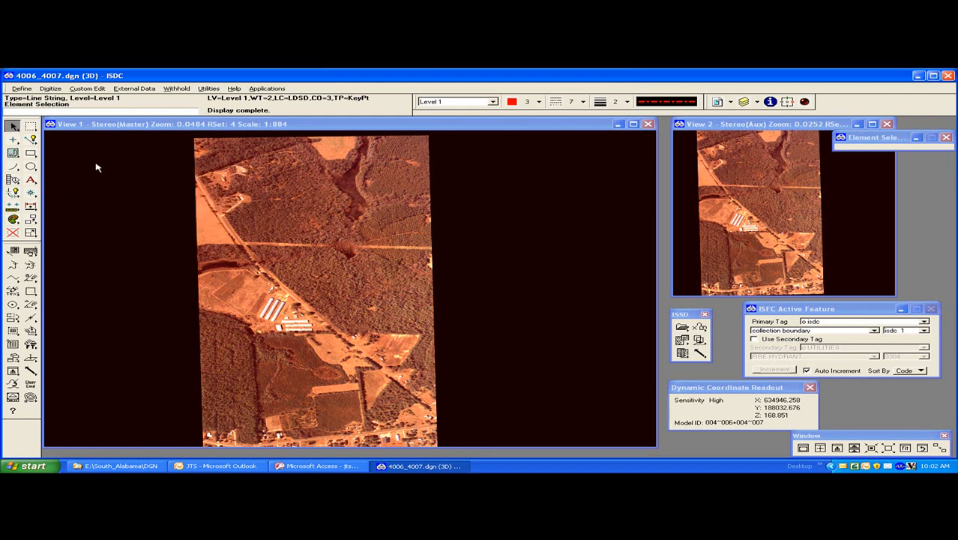
click(24, 88)
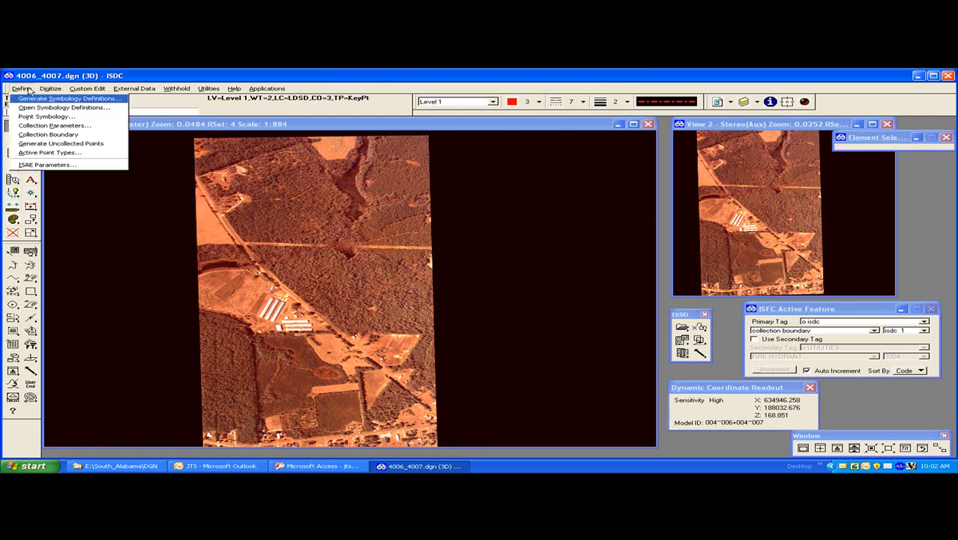
mouse_move(47, 92)
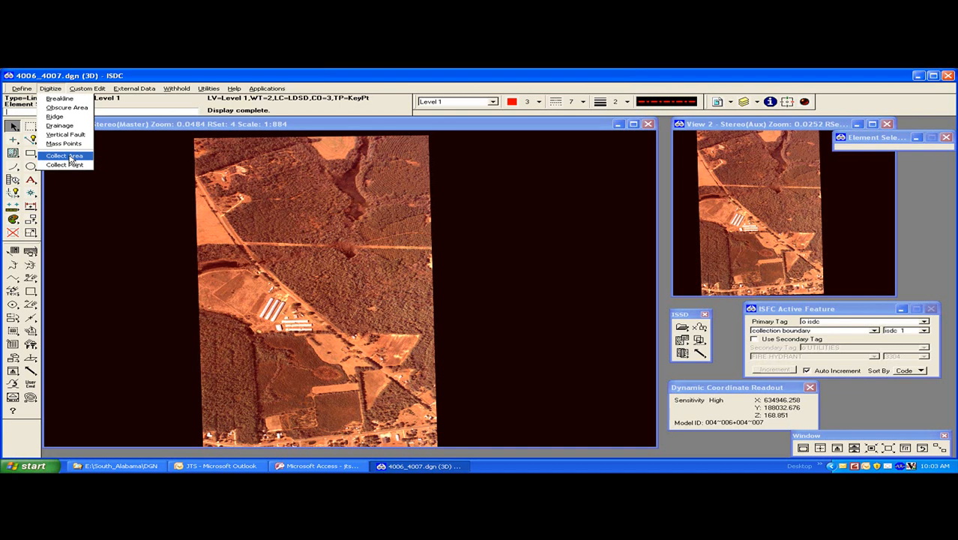
click(132, 125)
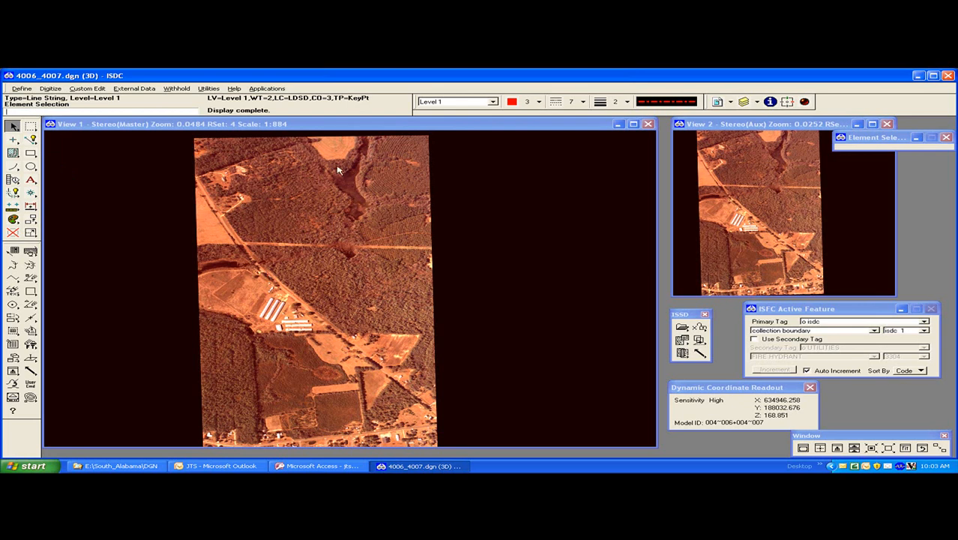
With stereo roam on, run Collect Area on the drawn collection boundary and collect its first uncollected point at ground elevation
drag(682, 339, 739, 341)
click(117, 252)
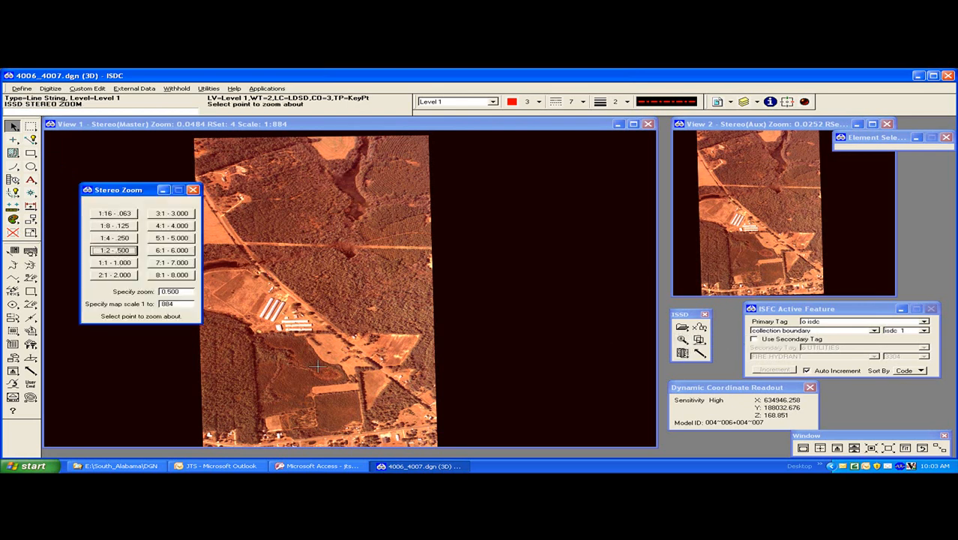
click(333, 396)
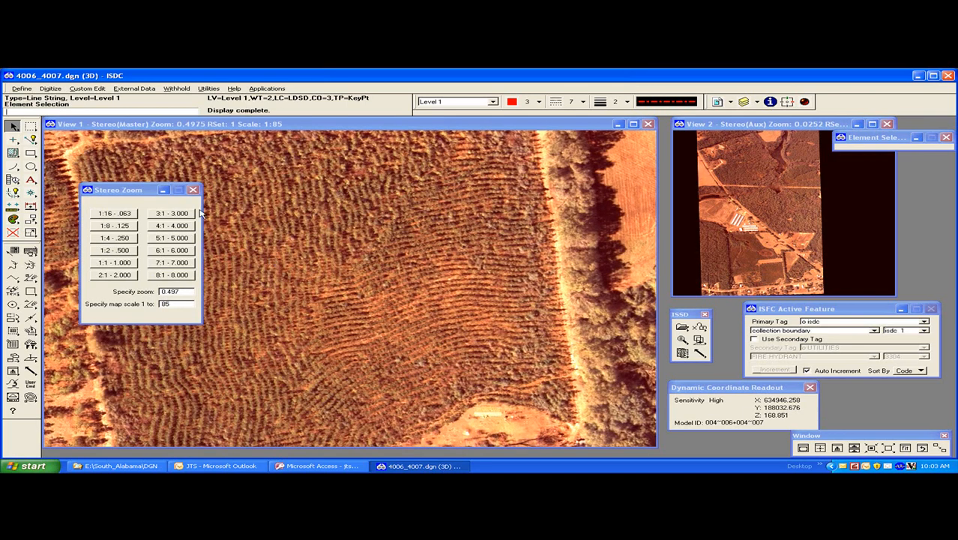
click(193, 190)
key(F1)
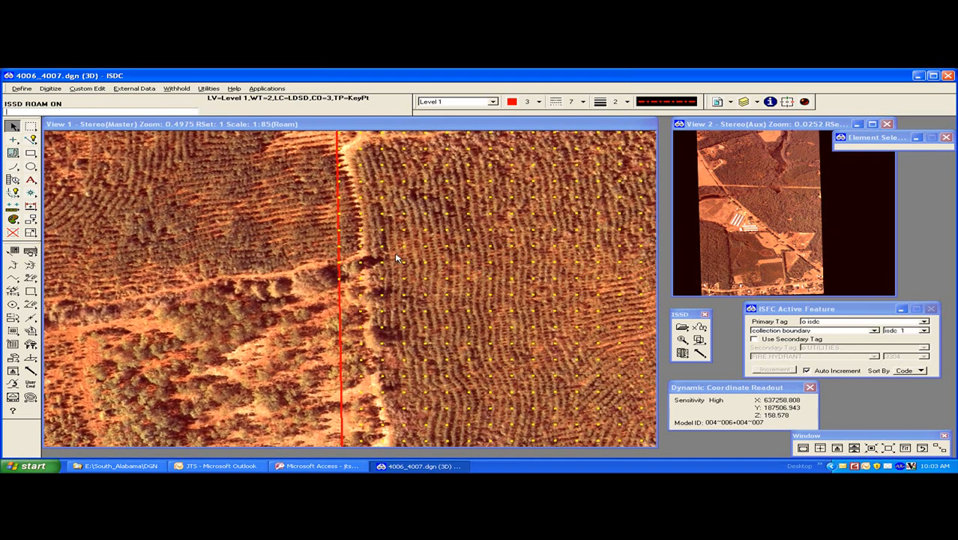
click(51, 89)
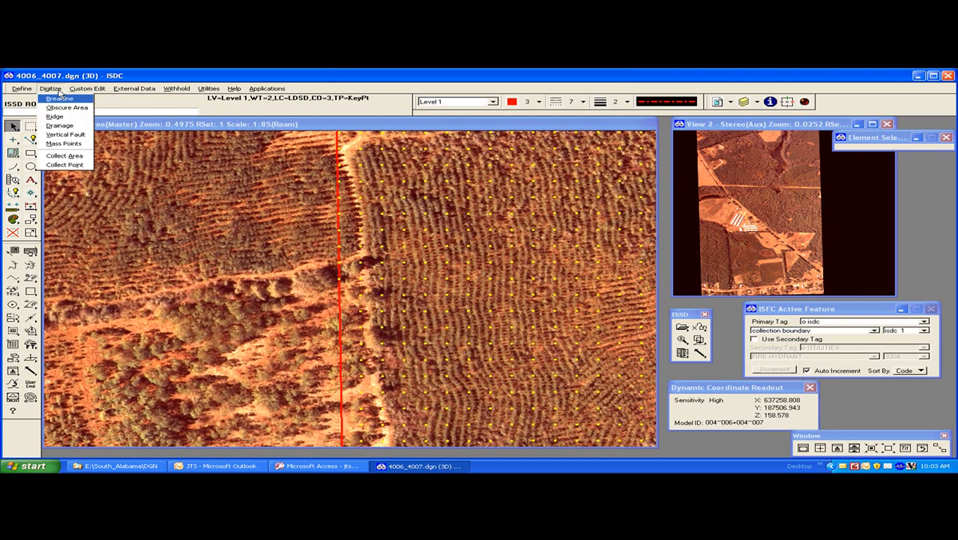
click(77, 159)
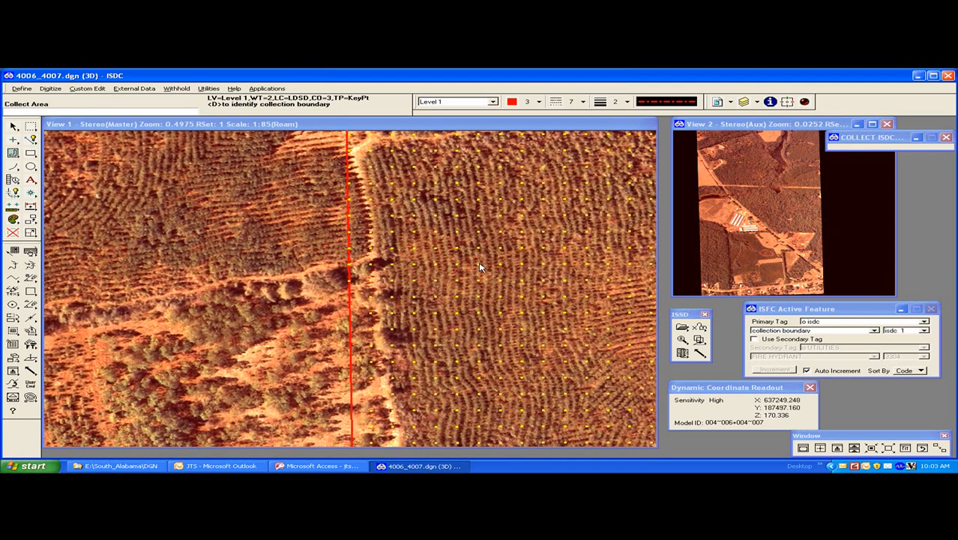
click(481, 267)
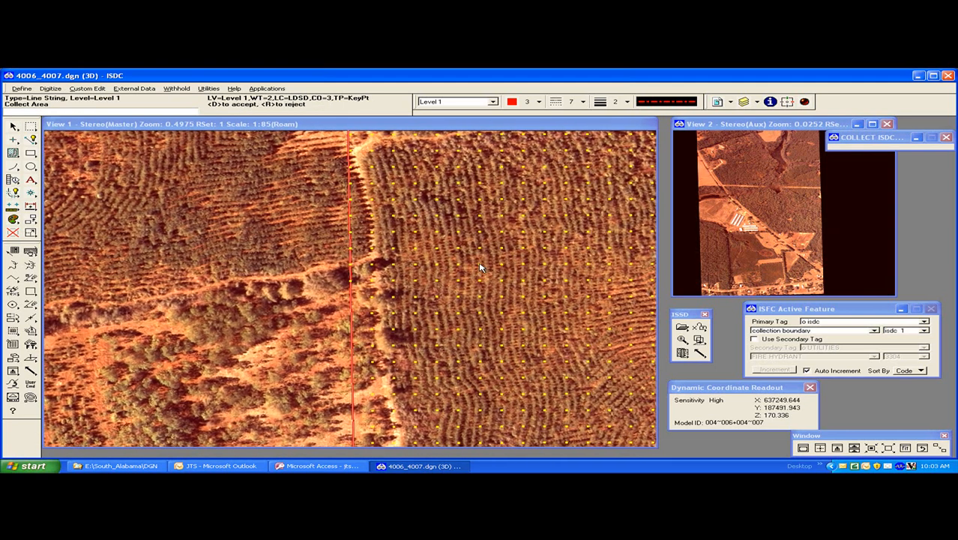
click(481, 267)
scroll(481, 268, down, 5)
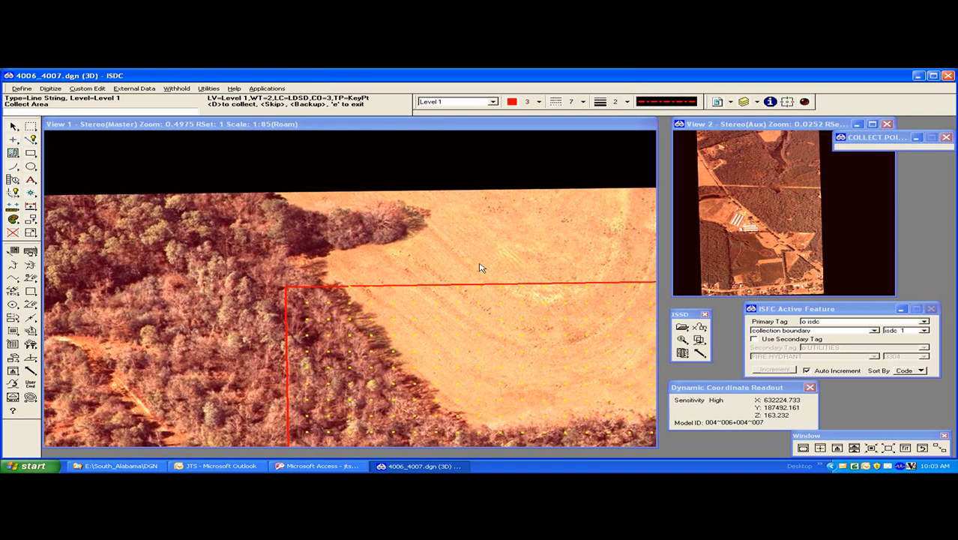
scroll(481, 267, down, 5)
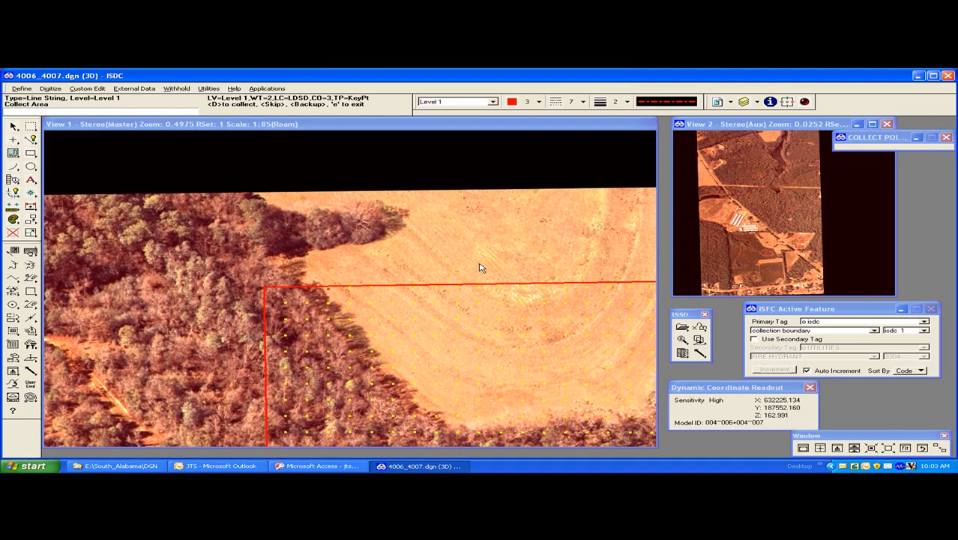
click(56, 90)
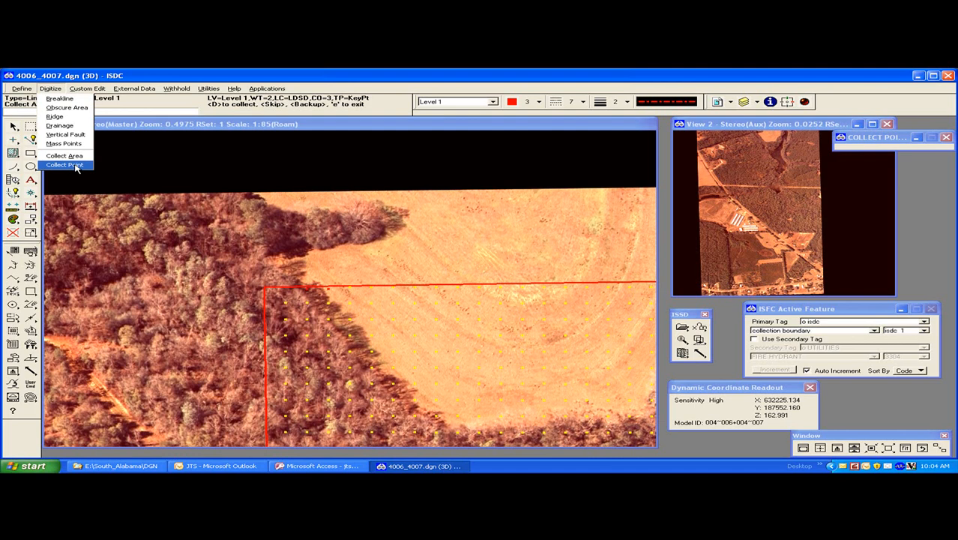
mouse_move(88, 92)
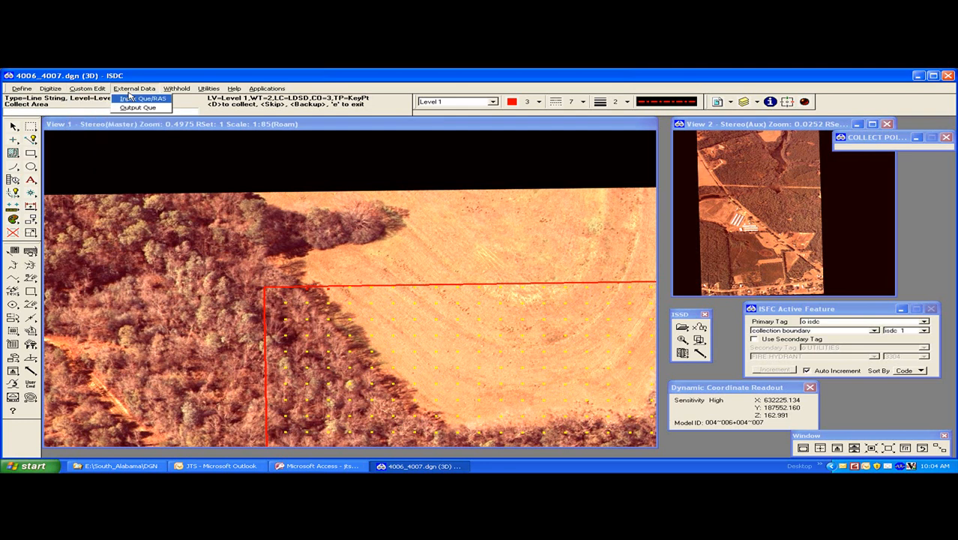
mouse_move(180, 90)
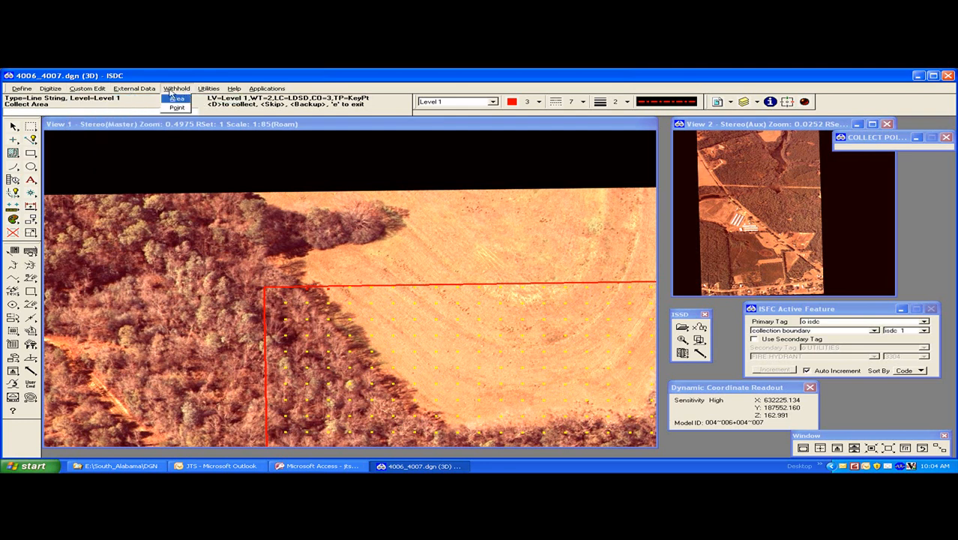
mouse_move(148, 92)
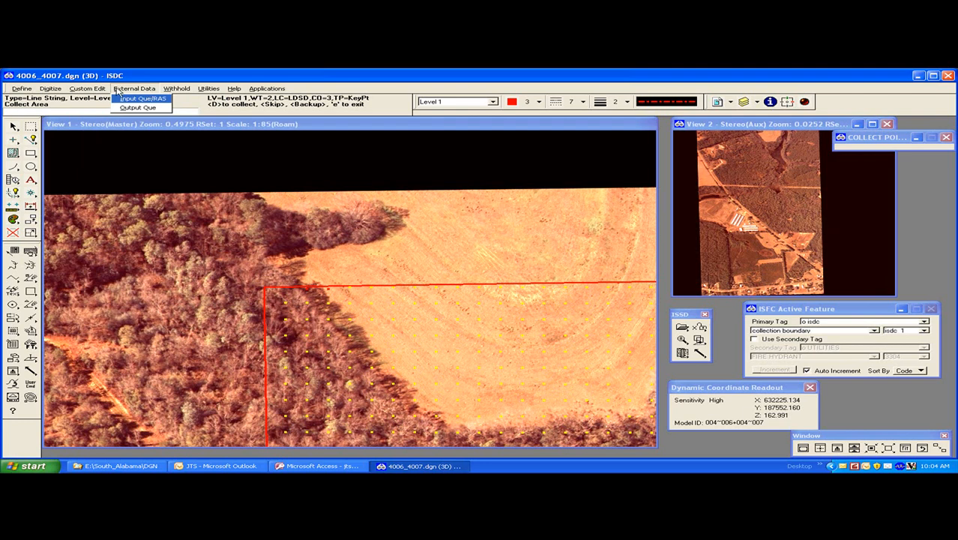